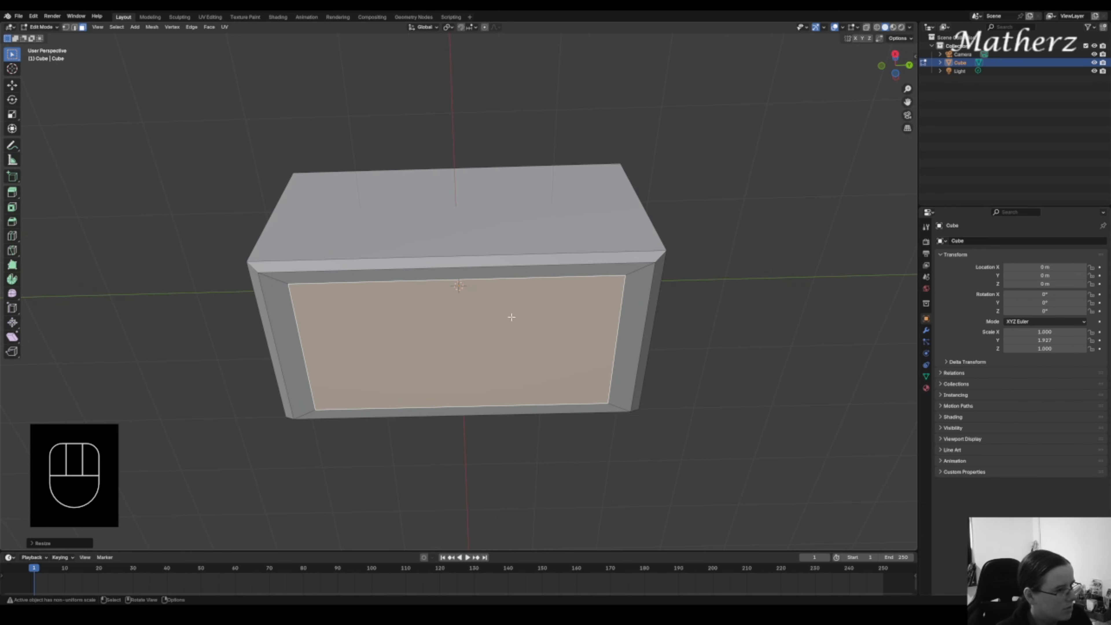
- Extrude the inset underside face about 0.2 m into the body and adjust its scale slightly
{"action": "key", "text": "e"}
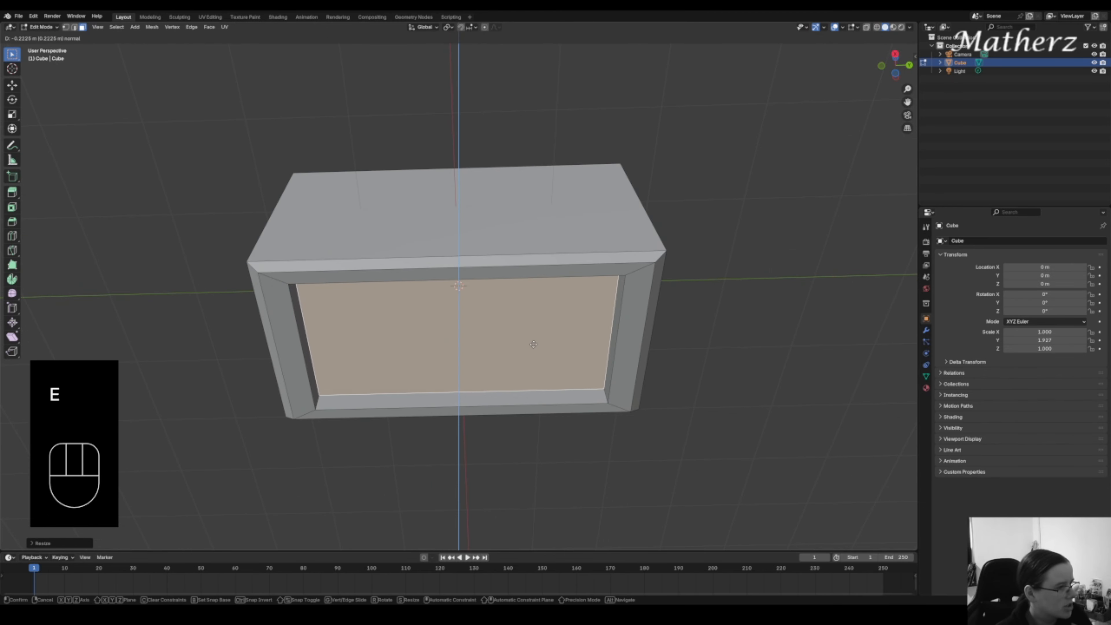
{"action": "key", "text": "s"}
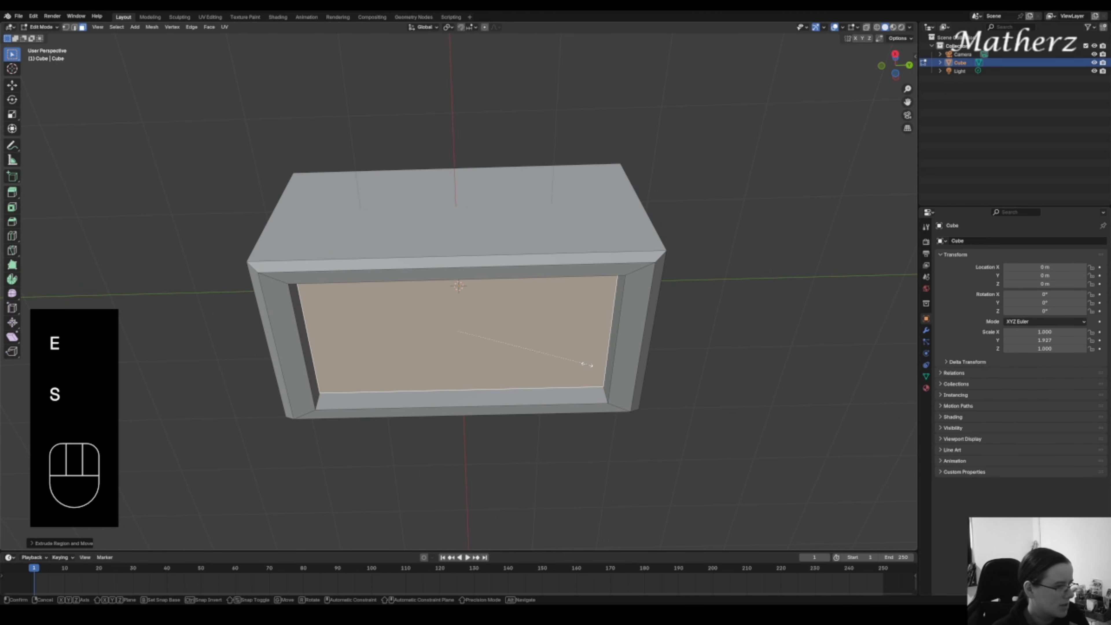
{"action": "left_click", "coordinate": [569, 366]}
- Select the box's top face and extrude it upward about 2.15 m to make the bottle body taller
{"action": "middle_click_drag", "start_coordinate": [462, 281], "coordinate": [508, 216]}
{"action": "left_click", "coordinate": [508, 216]}
{"action": "scroll", "coordinate": [521, 234], "scroll_direction": "down", "scroll_amount": 2}
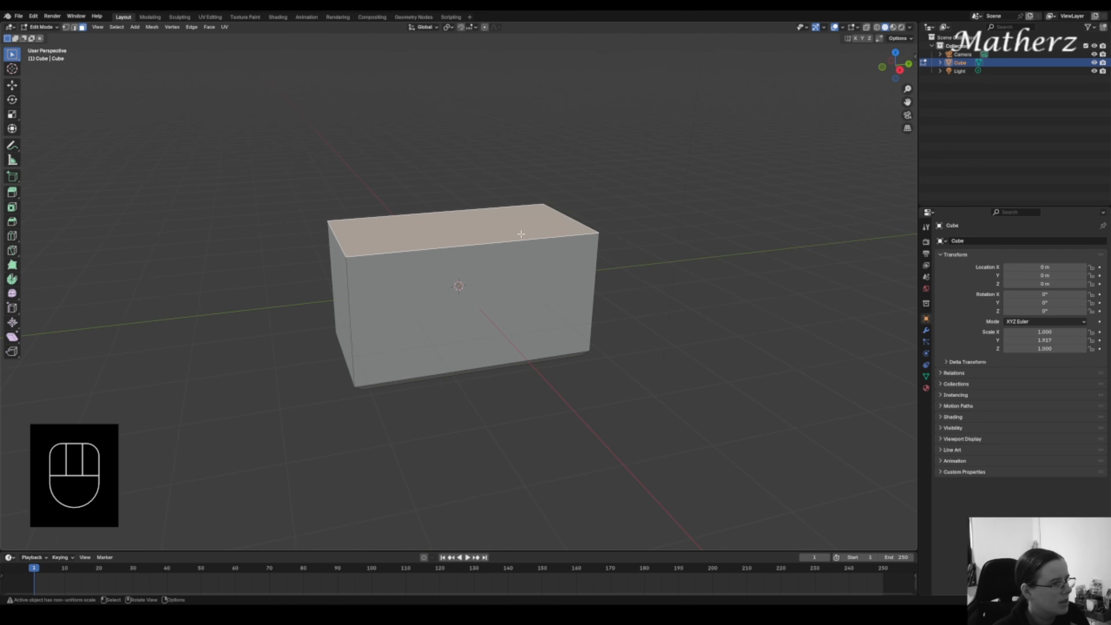
{"action": "key", "text": "e"}
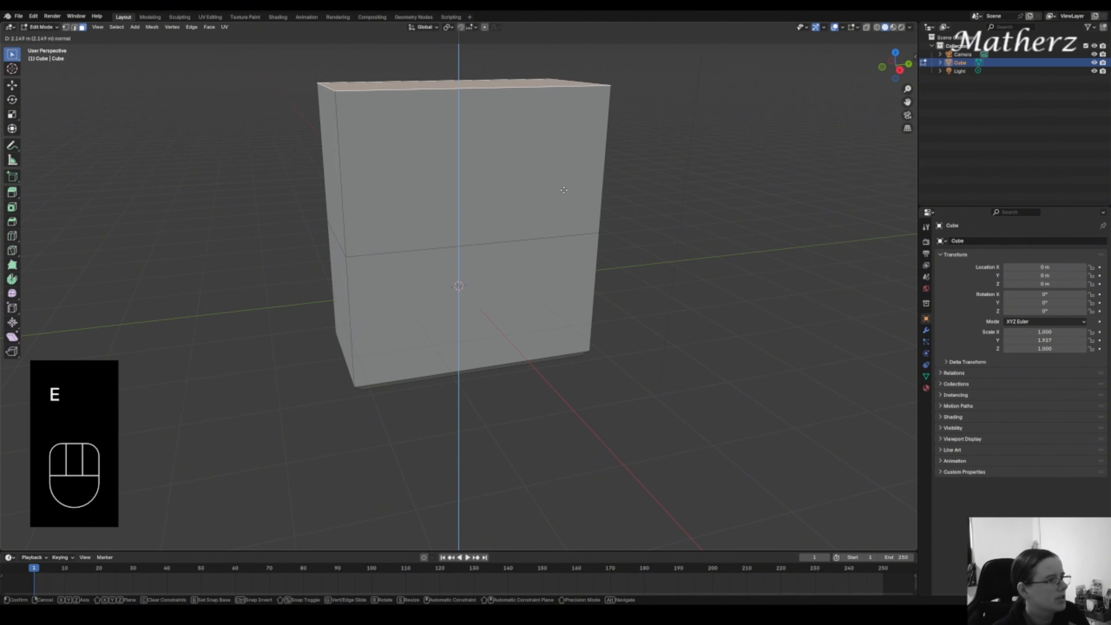
{"action": "left_click", "coordinate": [556, 186]}
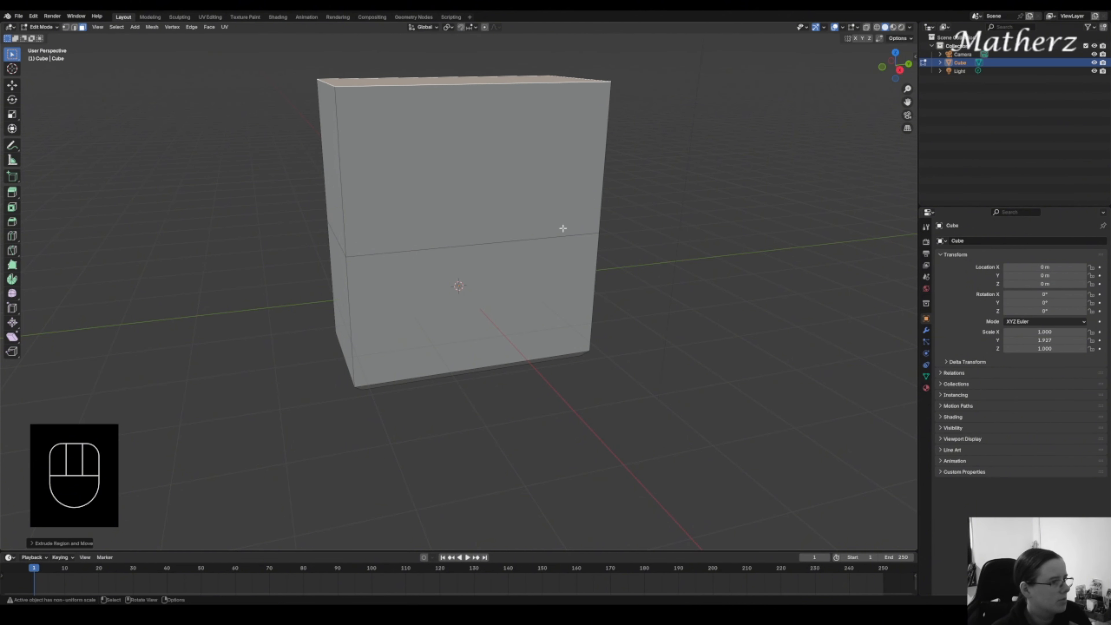
- Shape the bottle's shoulder with two short extrusions of the top face, scaling each one inward for a bevelled edge
{"action": "middle_click_drag", "start_coordinate": [530, 156], "coordinate": [538, 260], "text": "shift"}
{"action": "key", "text": "e"}
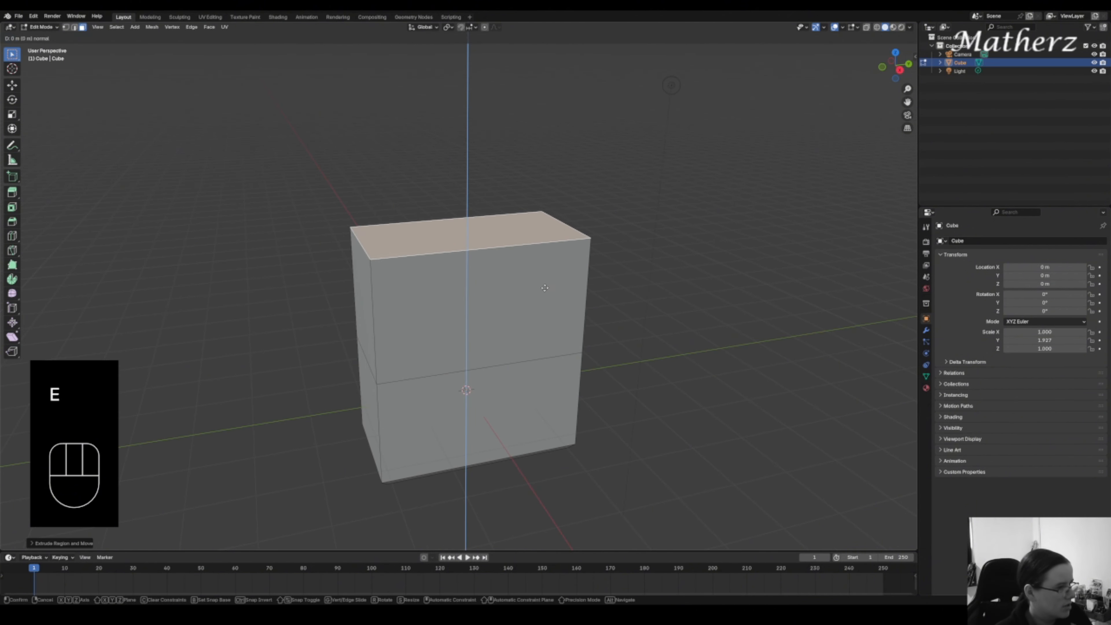
{"action": "key", "text": "s"}
{"action": "left_click", "coordinate": [591, 291]}
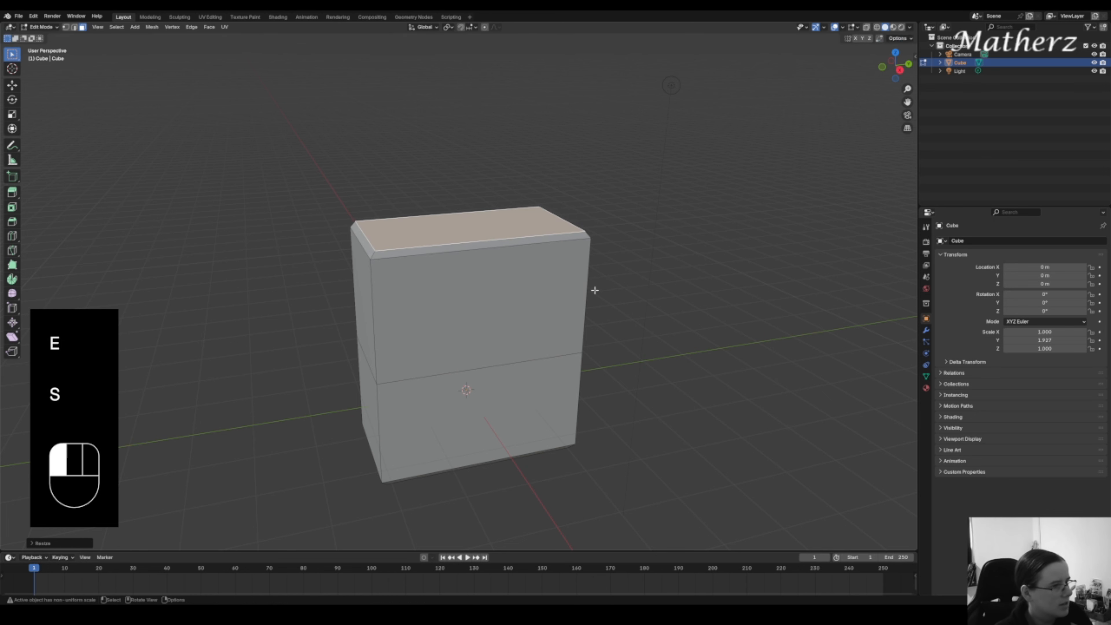
{"action": "key", "text": "e"}
{"action": "key", "text": "s"}
{"action": "left_click", "coordinate": [585, 273]}
- Extrude the top face slightly once more and shrink it to about half size as the neck's base
{"action": "key", "text": "e"}
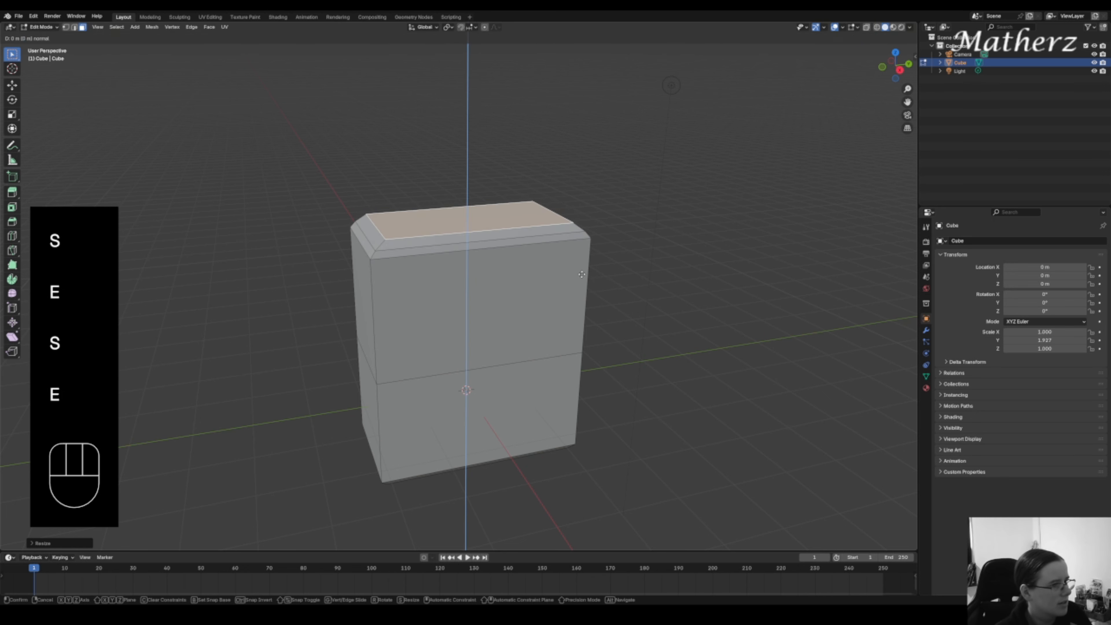
{"action": "left_click", "coordinate": [582, 265]}
{"action": "key", "text": "s"}
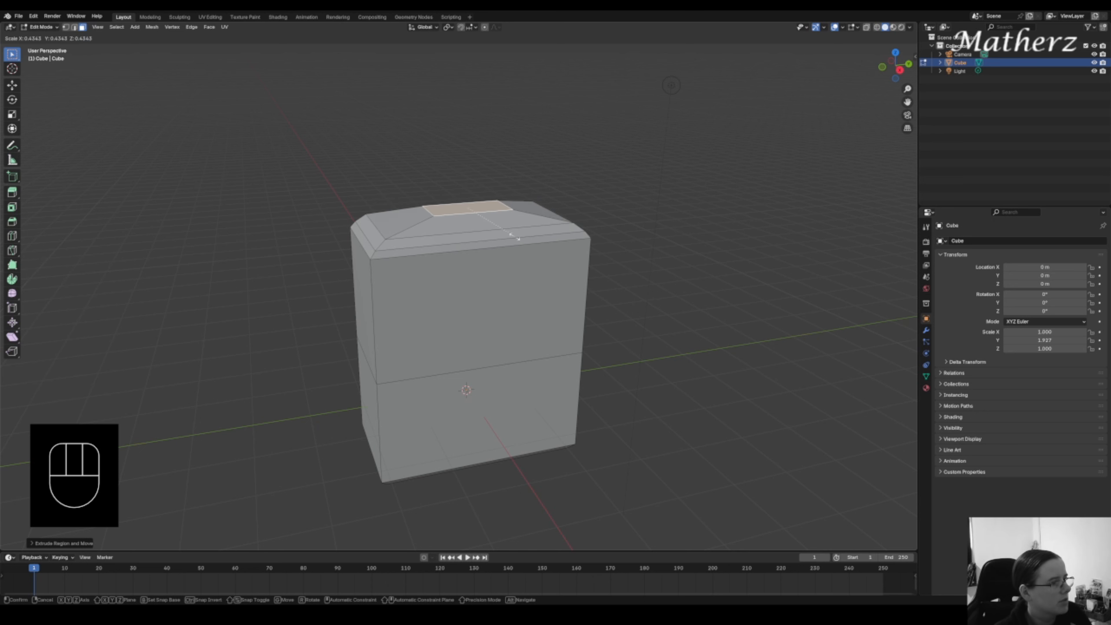
{"action": "left_click", "coordinate": [525, 244]}
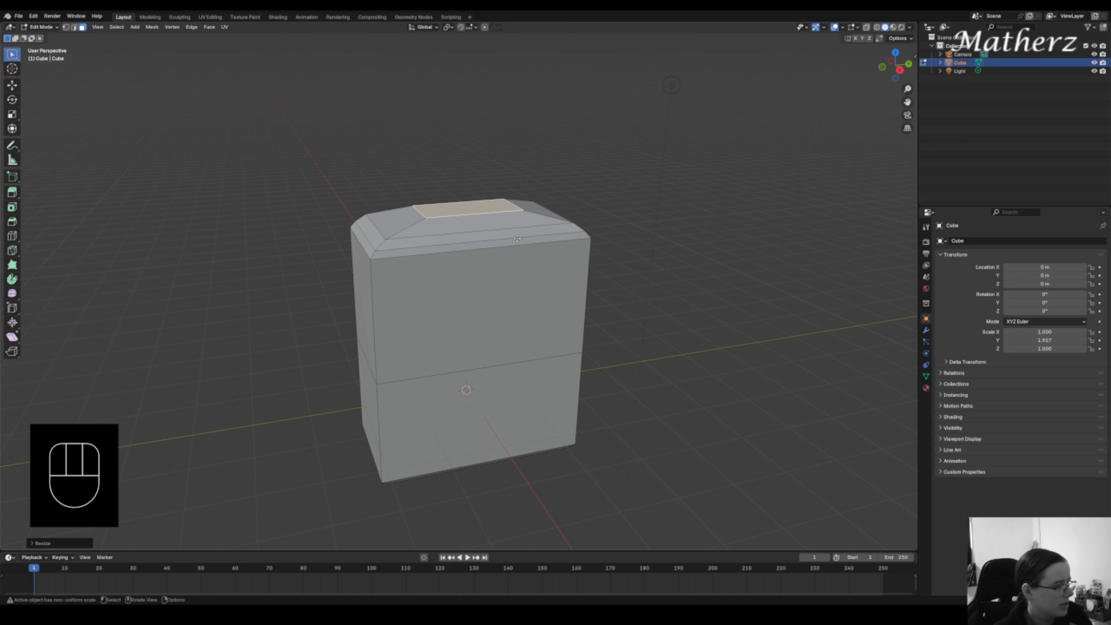
- Extrude the neck upward about 0.8 m and add a thin lip about 0.02 m high with a slightly narrowed top
{"action": "key", "text": "e"}
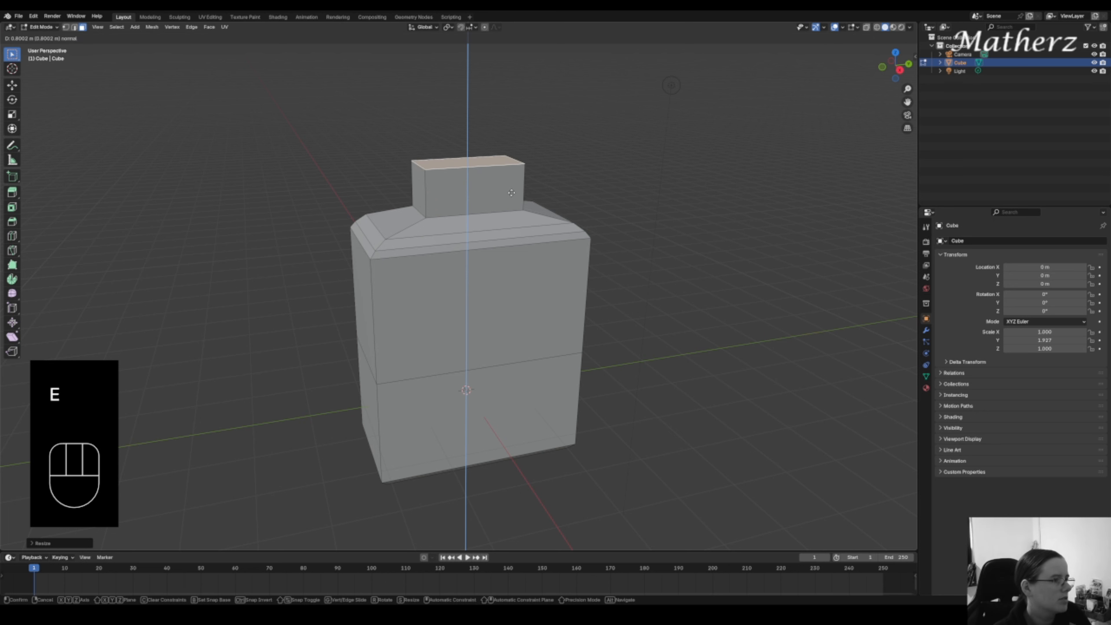
{"action": "left_click", "coordinate": [511, 192]}
{"action": "key", "text": "e"}
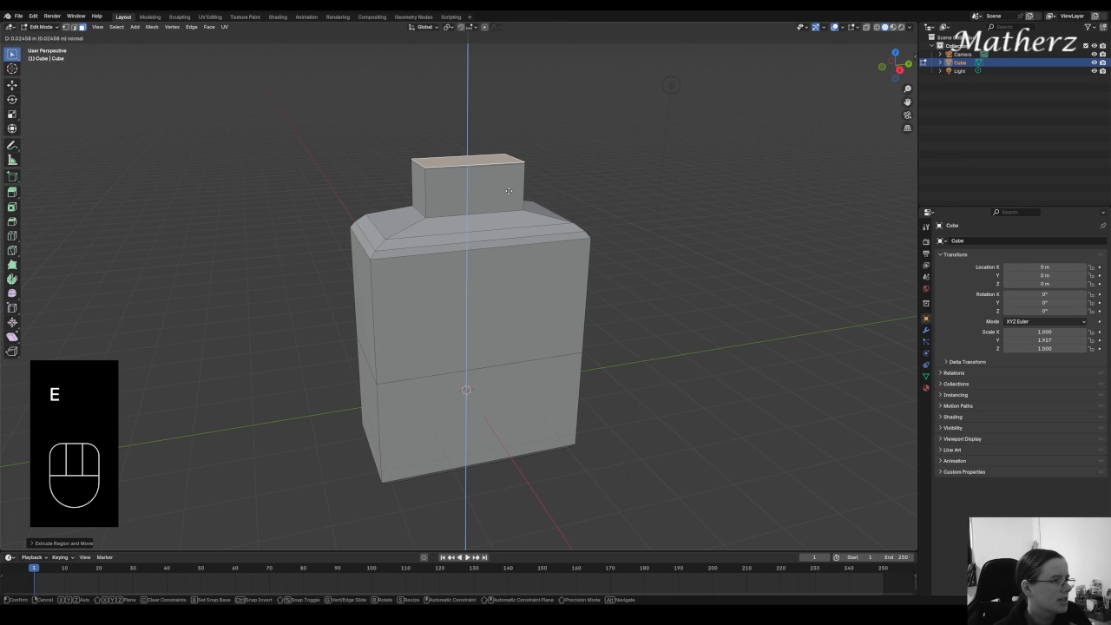
{"action": "left_click", "coordinate": [508, 190]}
{"action": "middle_click_drag", "start_coordinate": [538, 178], "coordinate": [535, 169]}
{"action": "scroll", "coordinate": [535, 168], "scroll_direction": "up", "scroll_amount": 5}
{"action": "middle_click_drag", "start_coordinate": [555, 111], "coordinate": [617, 164], "text": "shift"}
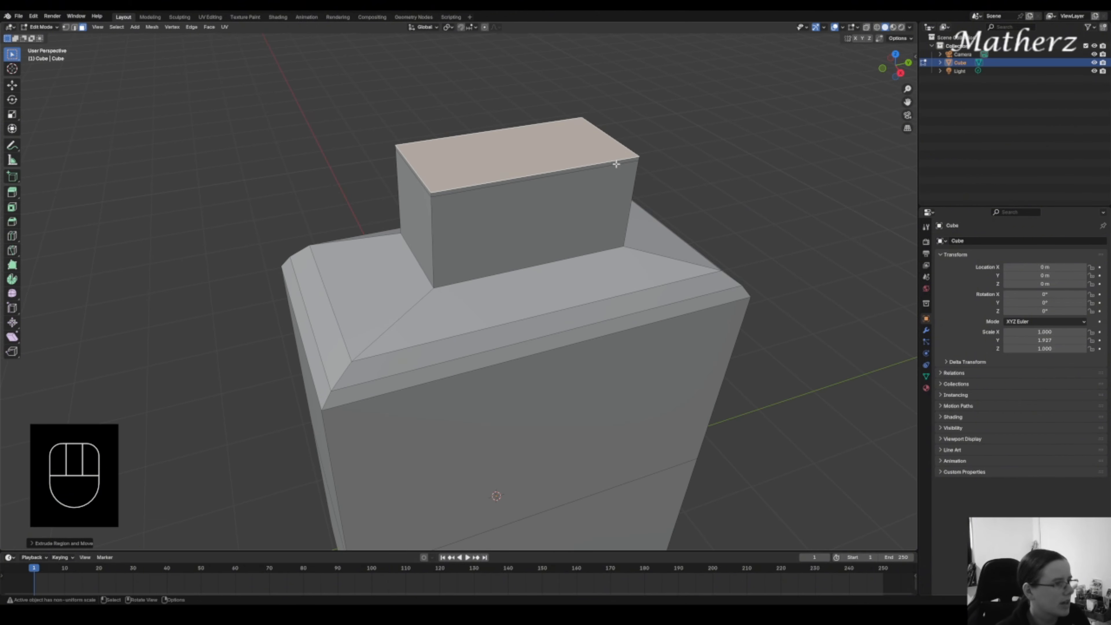
{"action": "key", "text": "s"}
{"action": "left_click", "coordinate": [690, 174]}
- Inset the neck's top face by extruding it in place and scaling it to about 0.91 to form the rim
{"action": "key", "text": "e"}
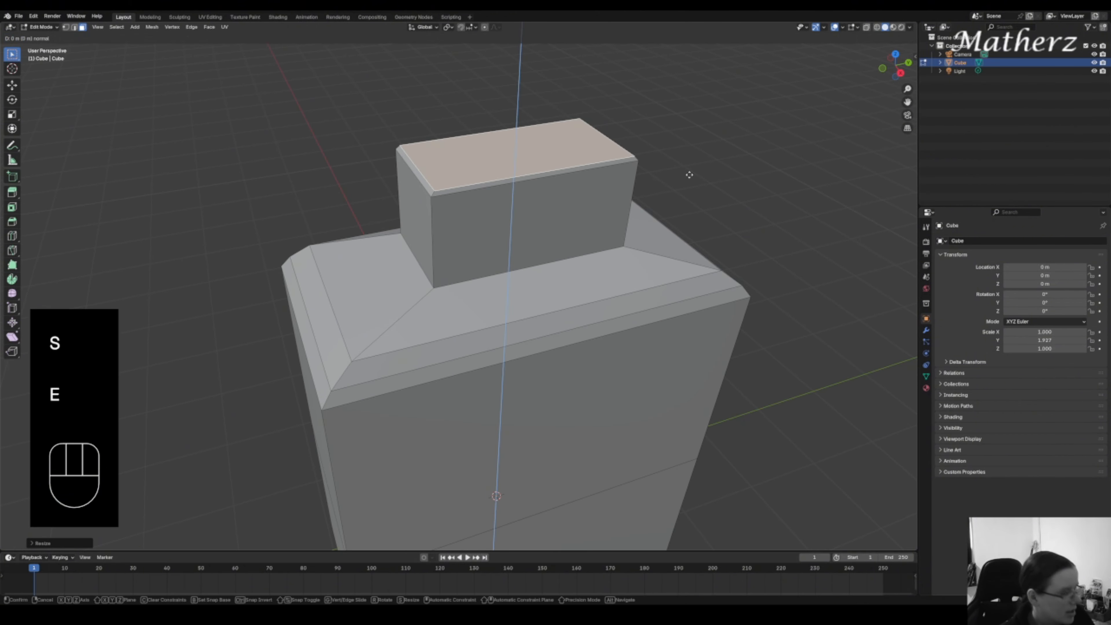
{"action": "left_click", "coordinate": [690, 175]}
{"action": "key", "text": "s"}
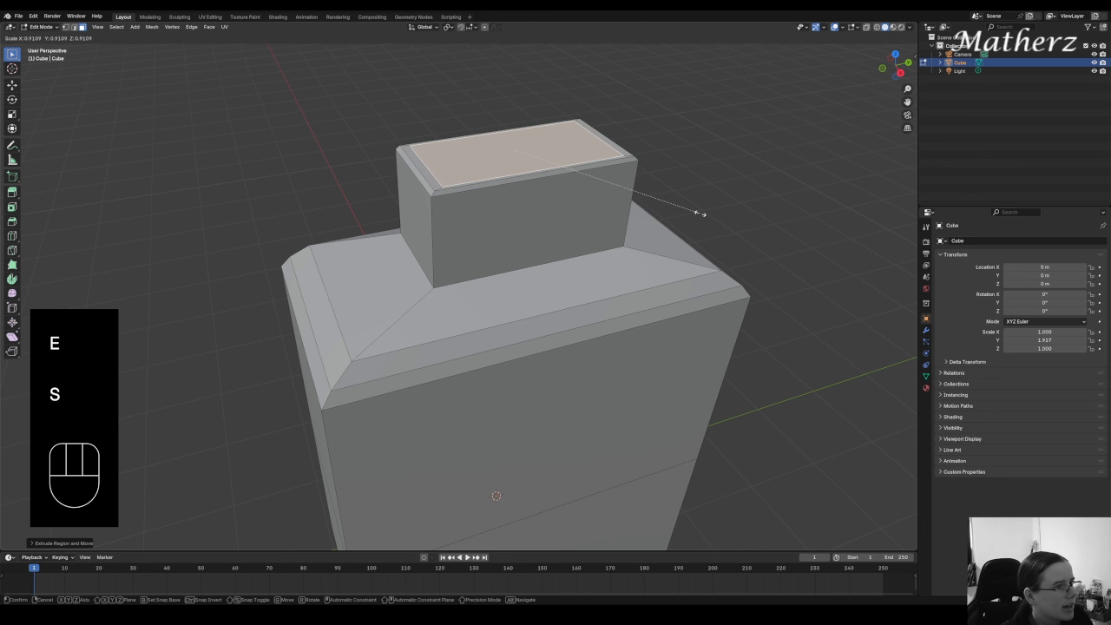
{"action": "left_click", "coordinate": [700, 214]}
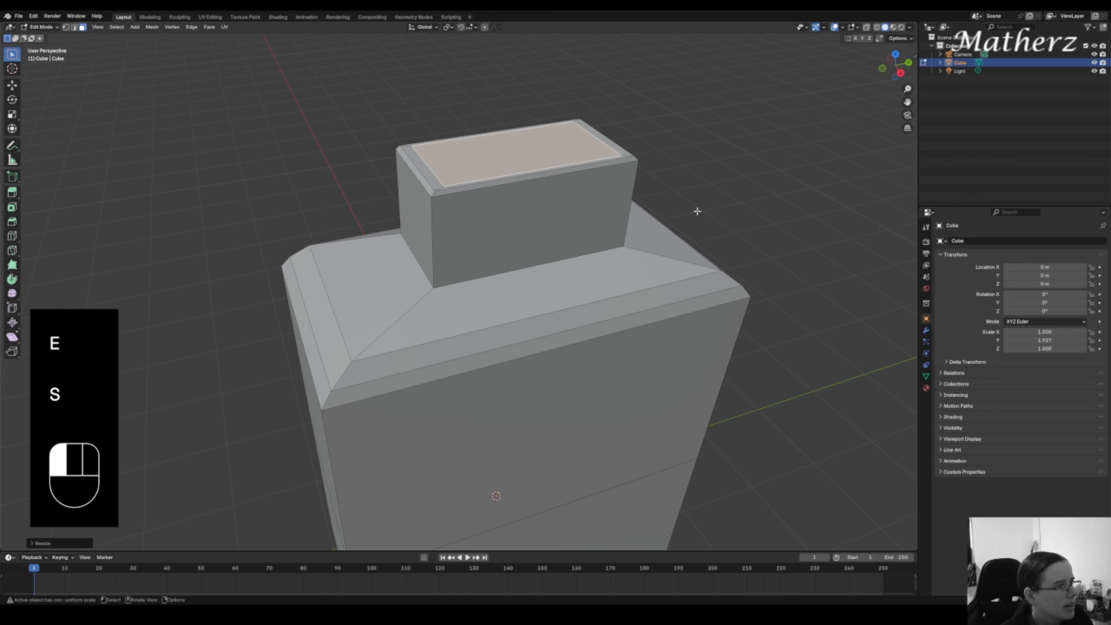
- Turn on X-ray display and extrude the inset top face down inside the neck to hollow it to its base
{"action": "left_click", "coordinate": [867, 29]}
{"action": "middle_click_drag", "start_coordinate": [770, 219], "coordinate": [629, 246]}
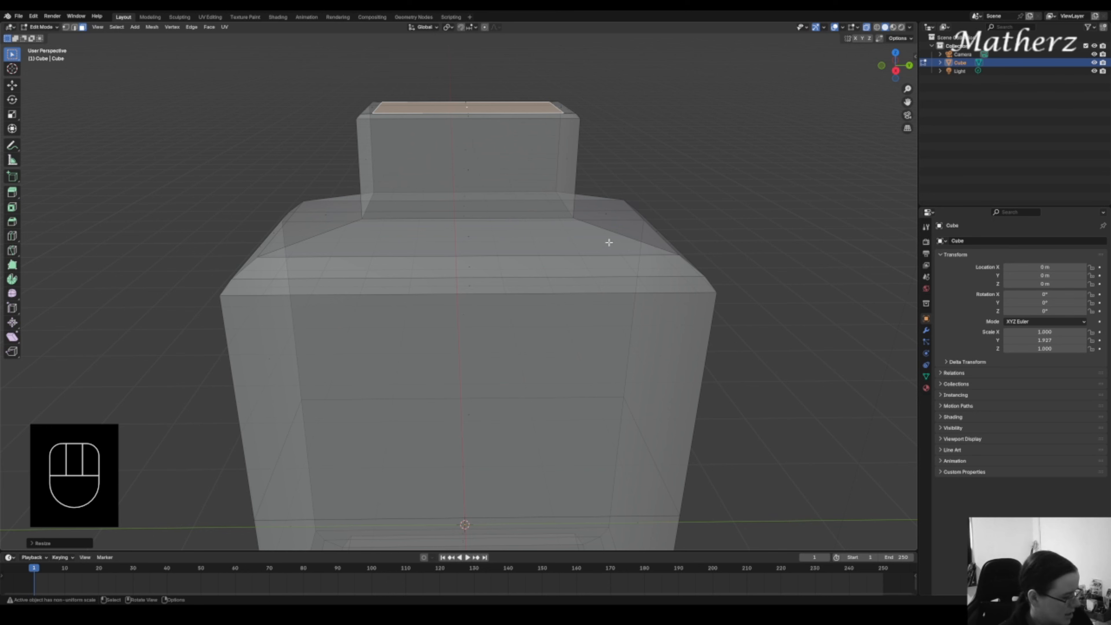
{"action": "key", "text": "e"}
{"action": "left_click", "coordinate": [613, 345]}
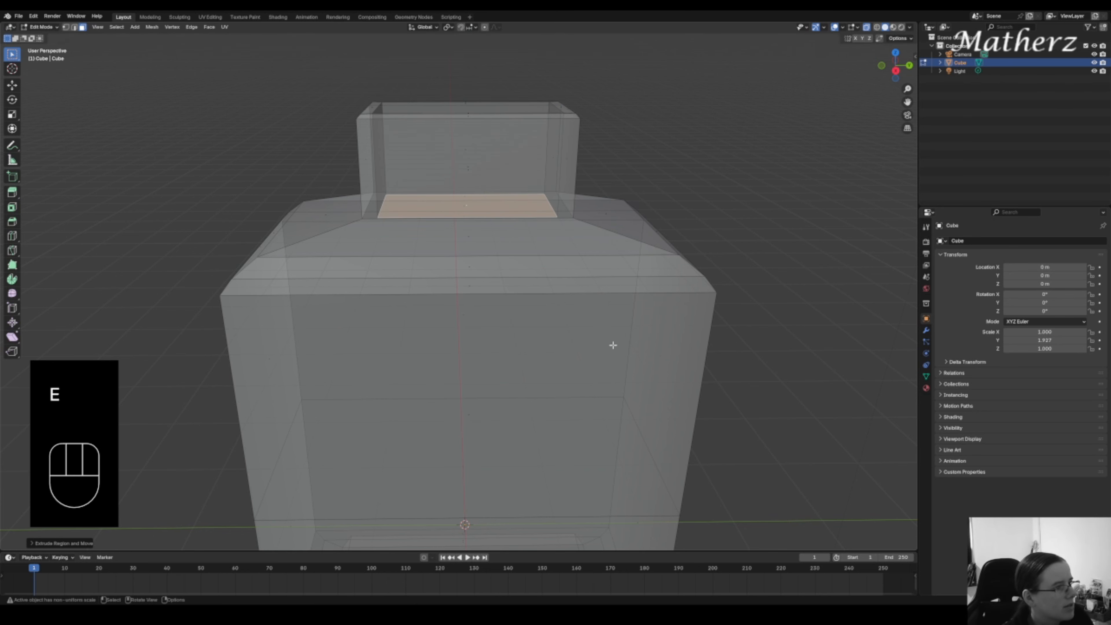
- Extrude the inner face about 0.22 m further down and scale it up to widen the cavity under the shoulder
{"action": "middle_click_drag", "start_coordinate": [612, 345], "coordinate": [608, 328]}
{"action": "key", "text": "e"}
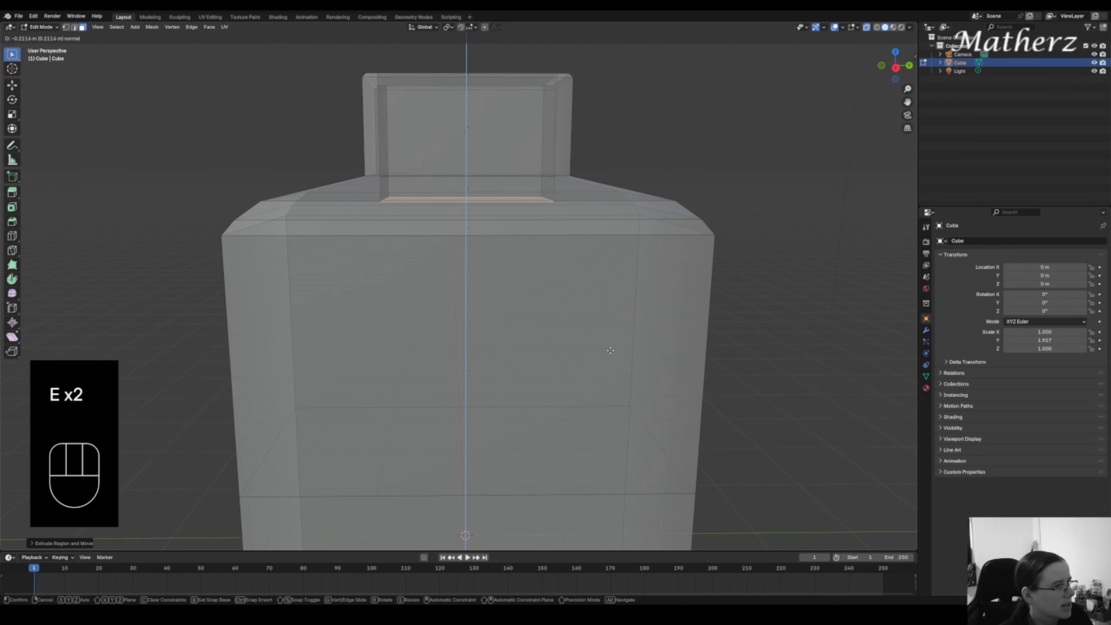
{"action": "left_click", "coordinate": [610, 350]}
{"action": "key", "text": "s"}
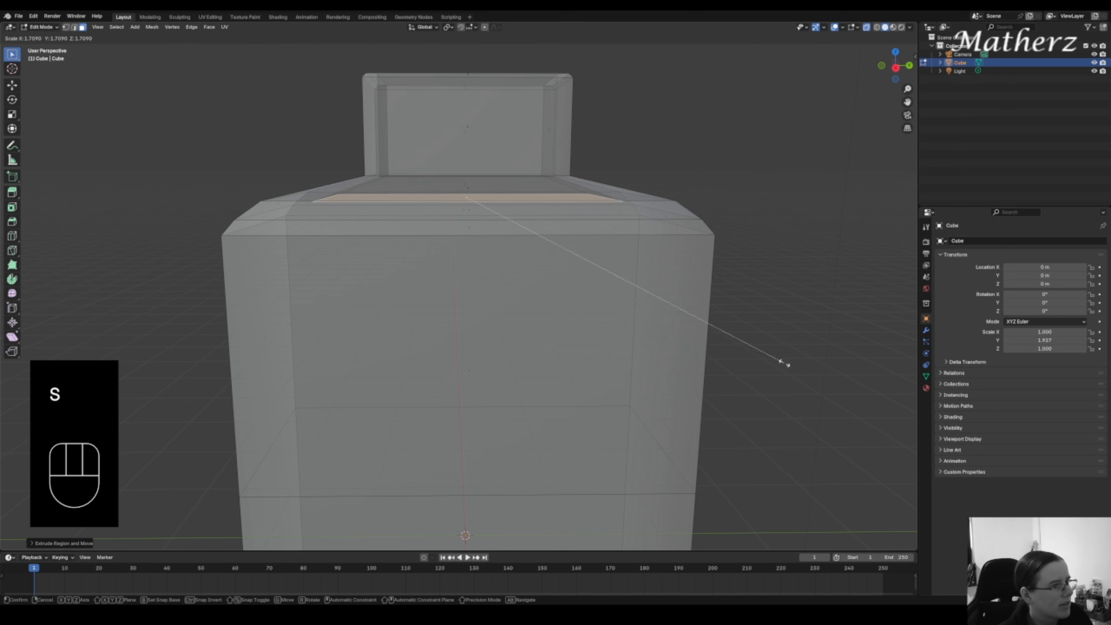
{"action": "left_click", "coordinate": [806, 370]}
- Extrude the inner face downward twice more, widening it after each extrusion, the first by about 1.25, to follow the shoulder's slope
{"action": "key", "text": "e"}
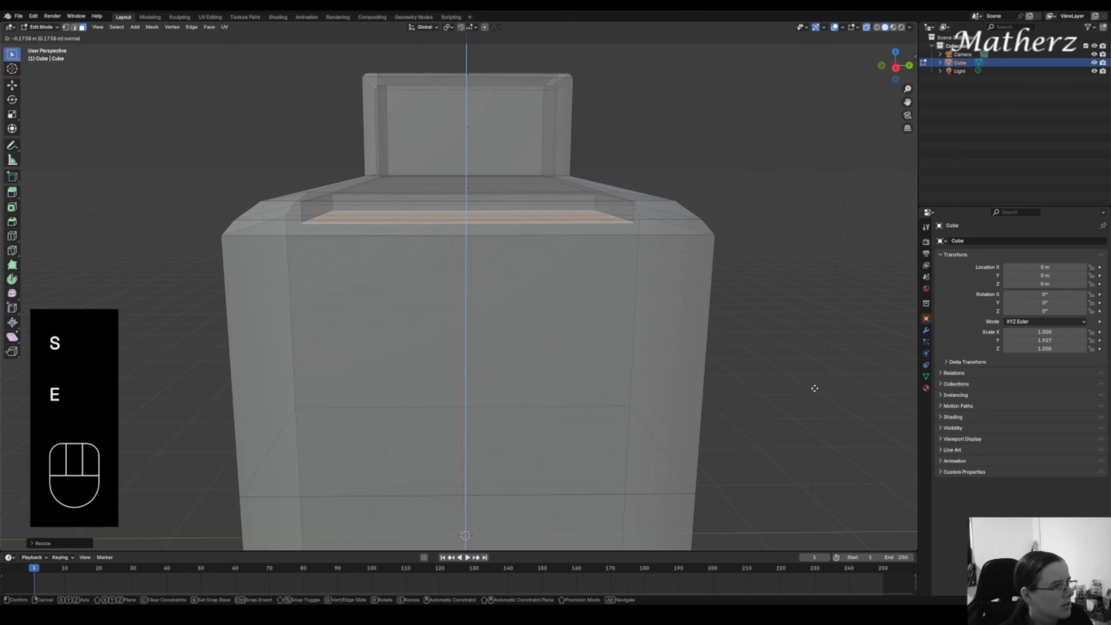
{"action": "left_click", "coordinate": [817, 385]}
{"action": "key", "text": "s"}
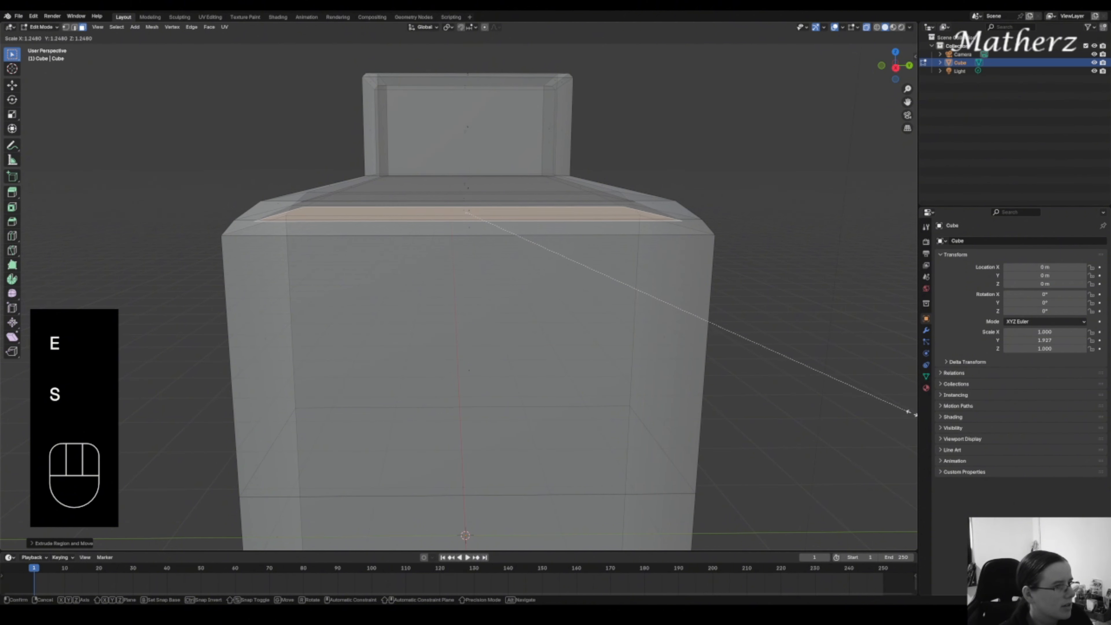
{"action": "left_click", "coordinate": [912, 413]}
{"action": "key", "text": "e"}
{"action": "left_click", "coordinate": [910, 431]}
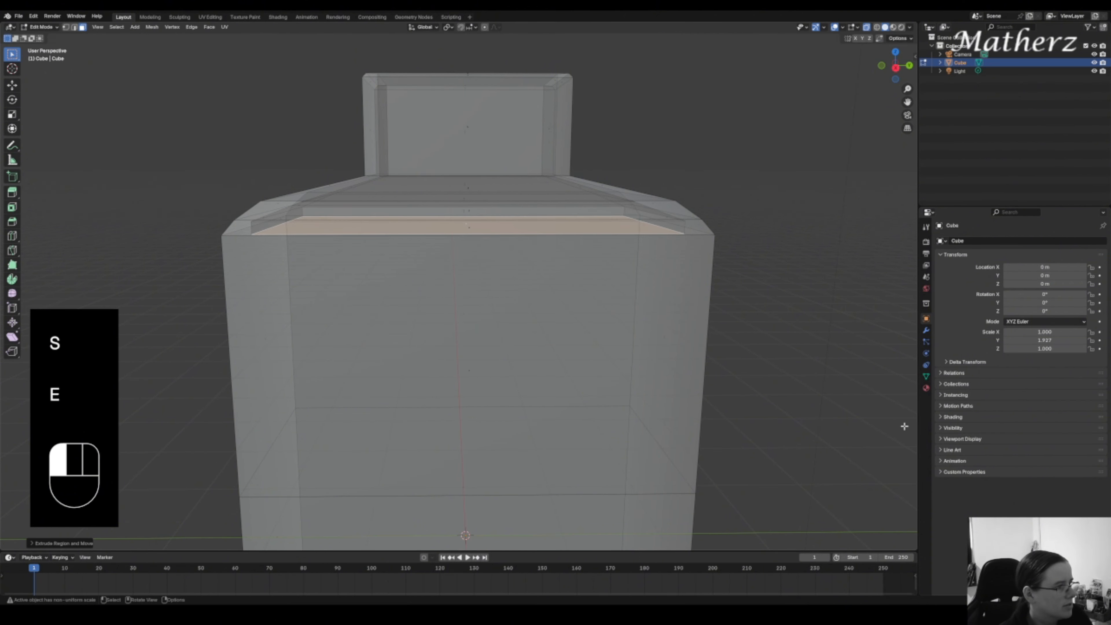
{"action": "key", "text": "s"}
{"action": "left_click", "coordinate": [6, 437]}
- Extrude the cavity's inner face down and move it close to the bottle's base, and return to Object Mode
{"action": "key", "text": "e"}
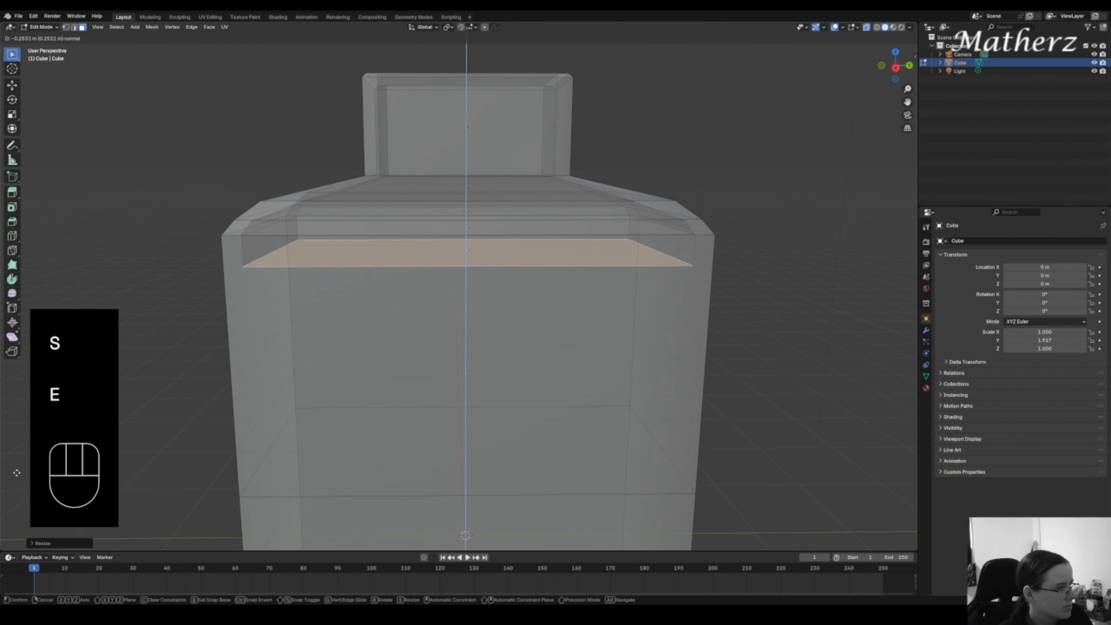
{"action": "left_click", "coordinate": [55, 180]}
{"action": "middle_click_drag", "start_coordinate": [459, 367], "coordinate": [435, 193], "text": "shift"}
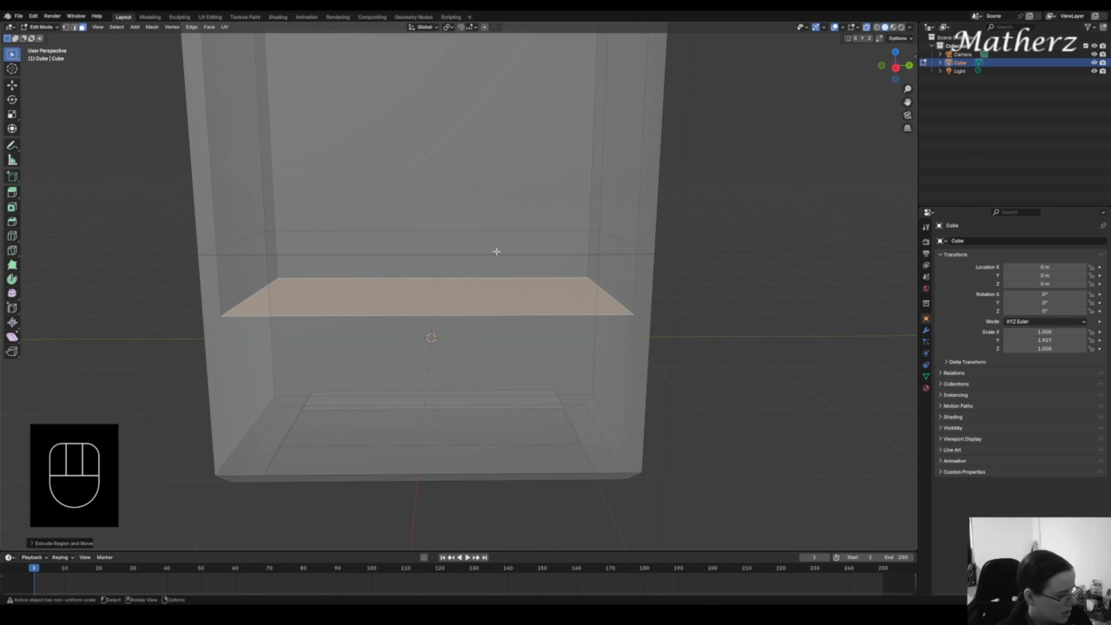
{"action": "key", "text": "g"}
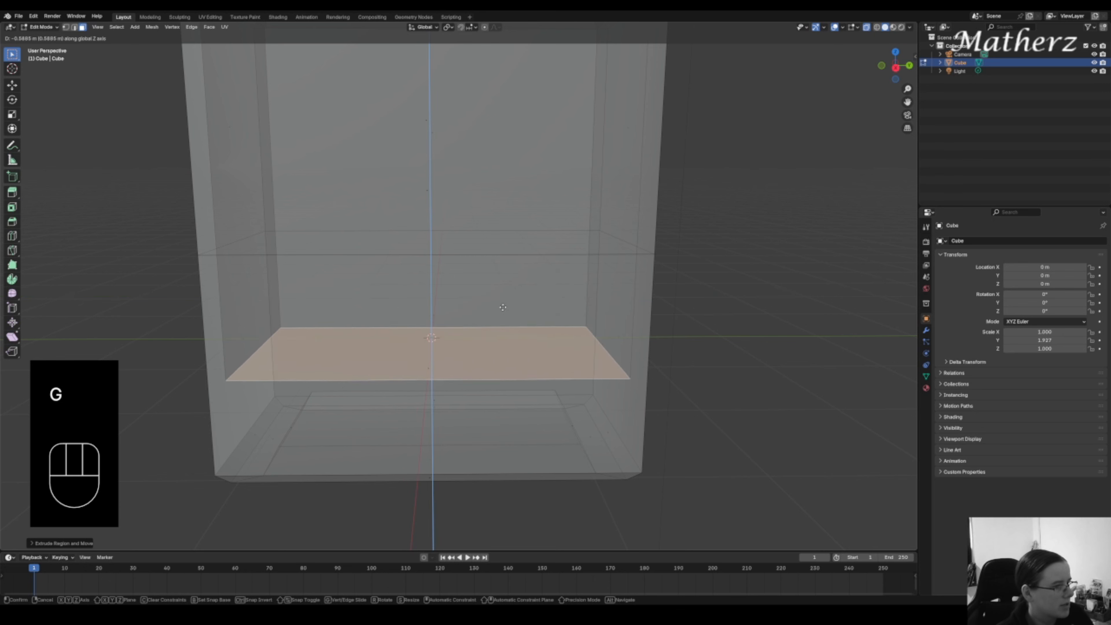
{"action": "left_click", "coordinate": [359, 247]}
{"action": "left_click", "coordinate": [42, 27]}
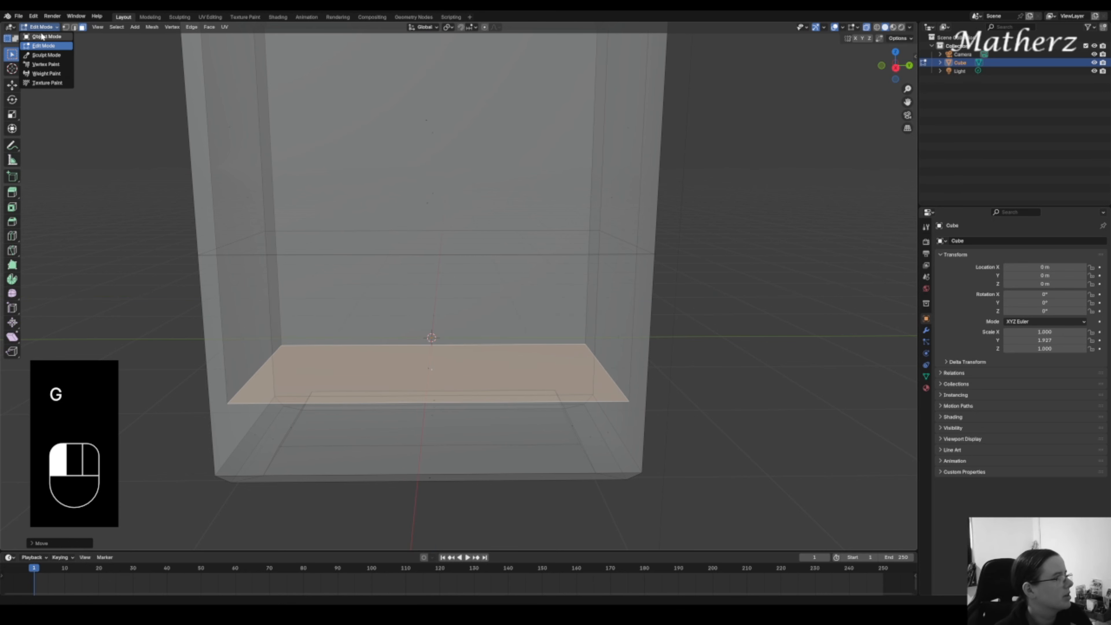
{"action": "left_click", "coordinate": [40, 32]}
{"action": "scroll", "coordinate": [388, 234], "scroll_direction": "down", "scroll_amount": 5}
{"action": "middle_click_drag", "start_coordinate": [315, 204], "coordinate": [340, 225]}
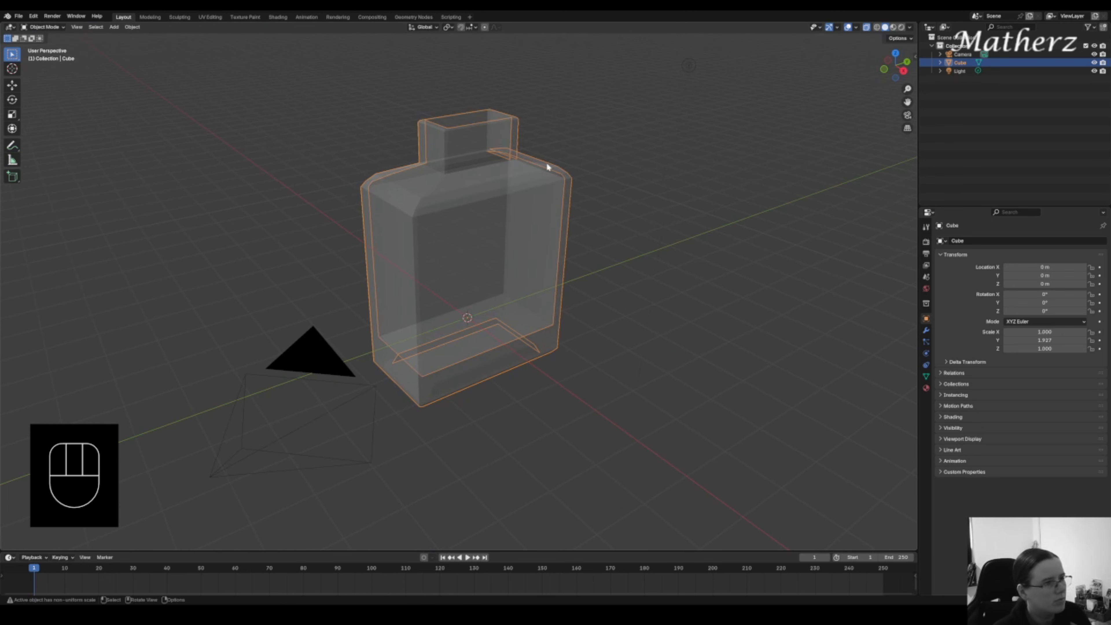
- Change the bottle material's surface shader to Glass BSDF with a roughness of 0.142
{"action": "left_click", "coordinate": [925, 388]}
{"action": "left_click", "coordinate": [1045, 315]}
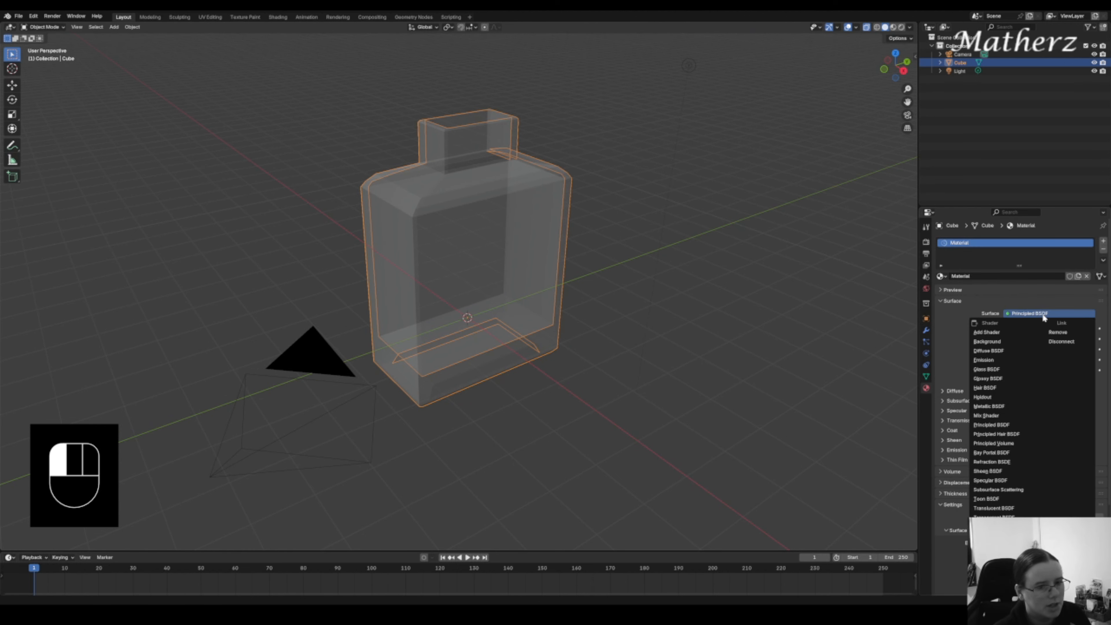
{"action": "left_click", "coordinate": [1020, 371]}
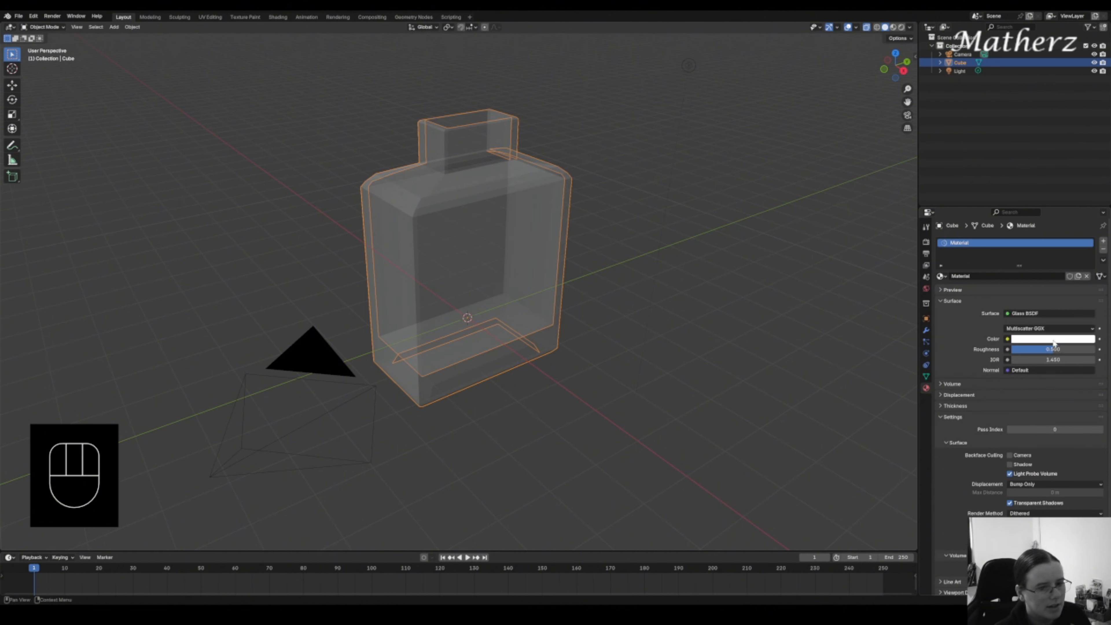
{"action": "mouse_move", "coordinate": [1052, 349]}
{"action": "left_mouse_down"}
{"action": "mouse_move", "coordinate": [1067, 349]}
{"action": "mouse_move", "coordinate": [1050, 349]}
{"action": "left_mouse_up"}
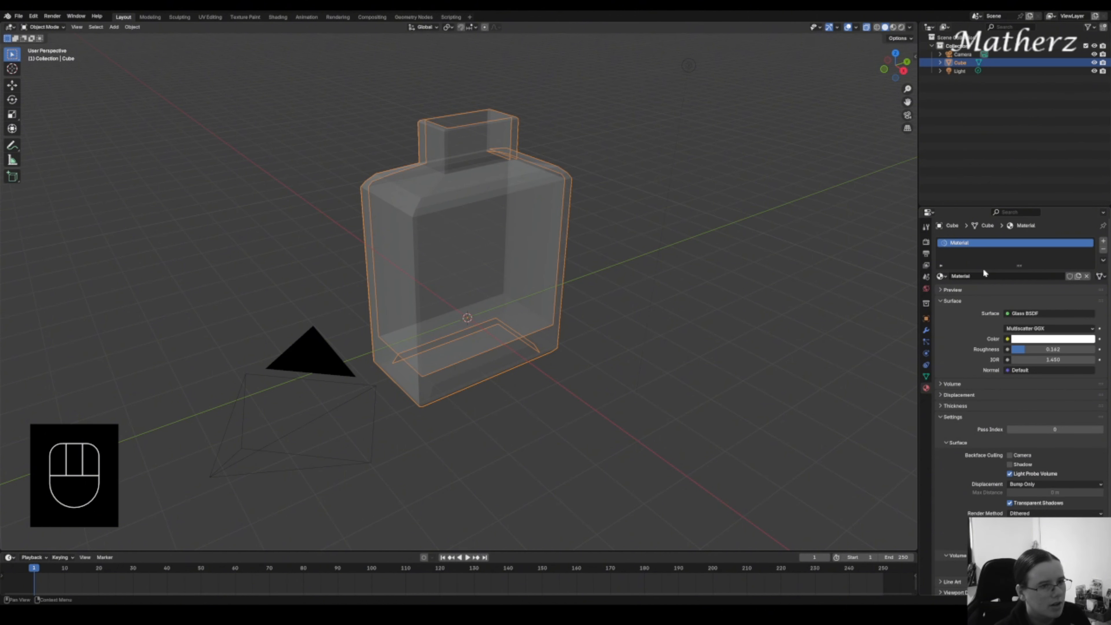
- Show the viewport in rendered shading and set the render engine to Cycles
{"action": "left_click", "coordinate": [901, 27]}
{"action": "left_click", "coordinate": [926, 241]}
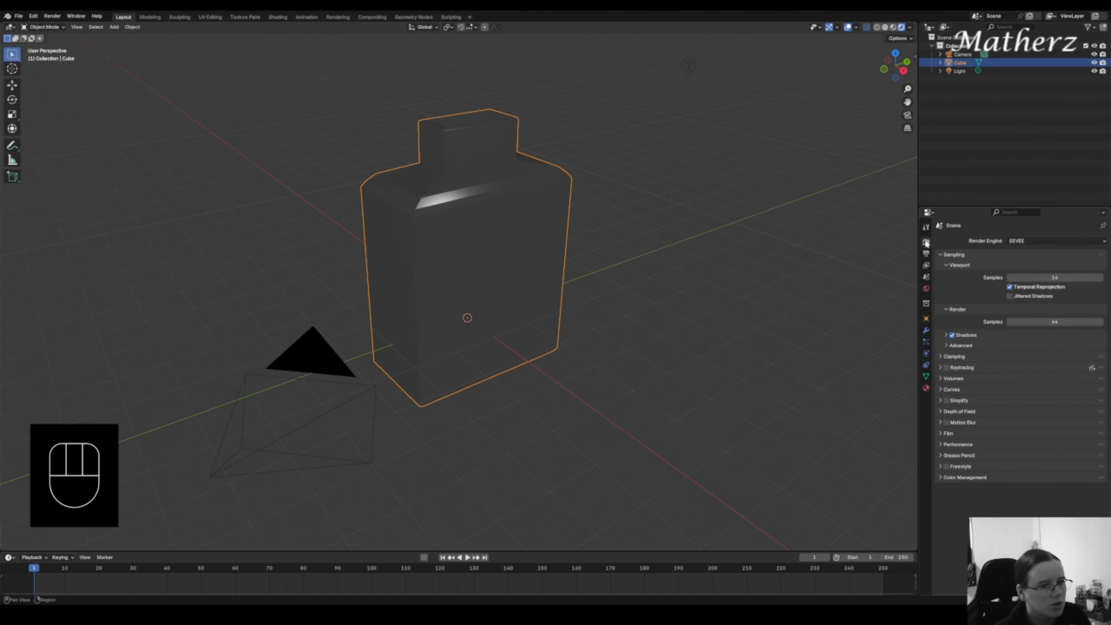
{"action": "left_click", "coordinate": [1019, 241]}
{"action": "left_click", "coordinate": [1020, 268]}
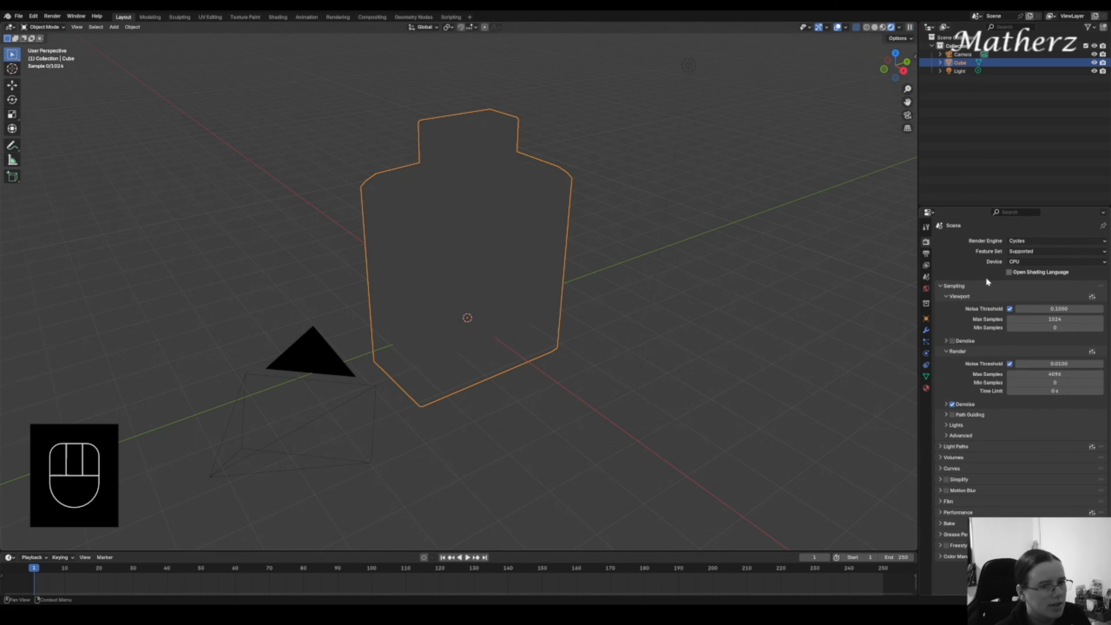
- Add a plane mesh and scale it up into a large floor around the bottle
{"action": "left_click", "coordinate": [114, 27]}
{"action": "mouse_move", "coordinate": [131, 39]}
{"action": "left_click", "coordinate": [197, 42]}
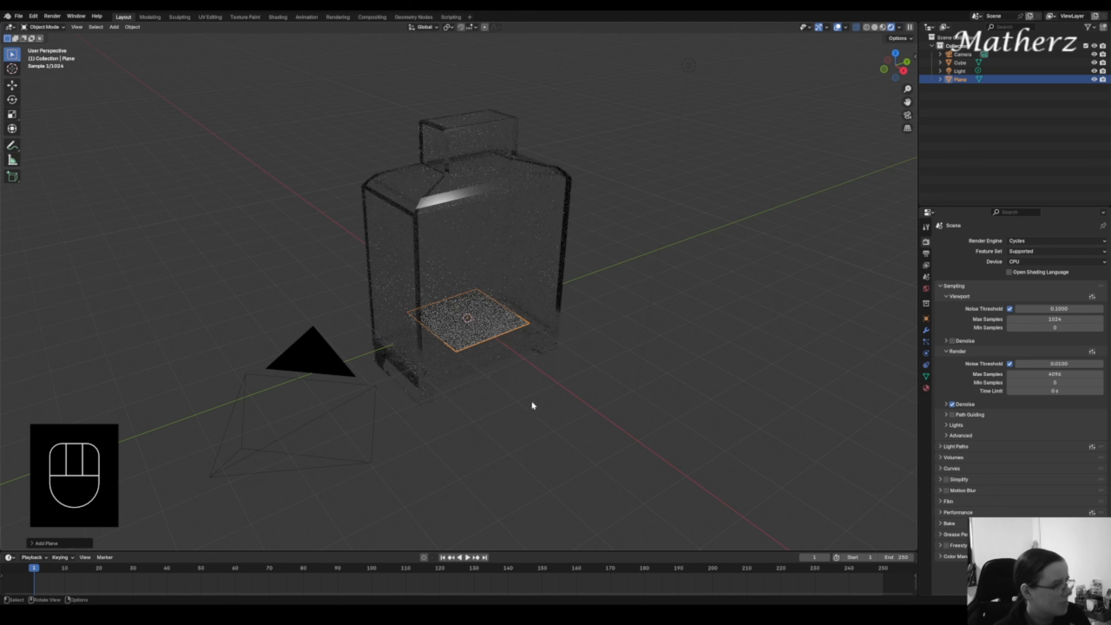
{"action": "key", "text": "s"}
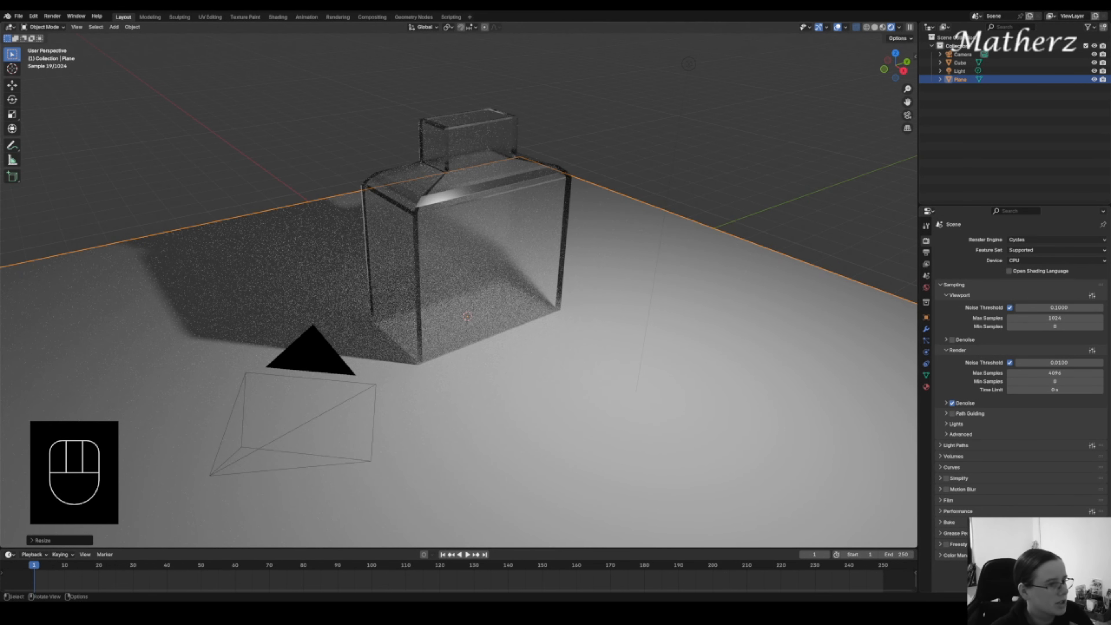
- Move the floor plane down along the Z axis to the bottle's base
{"action": "middle_click", "coordinate": [633, 283]}
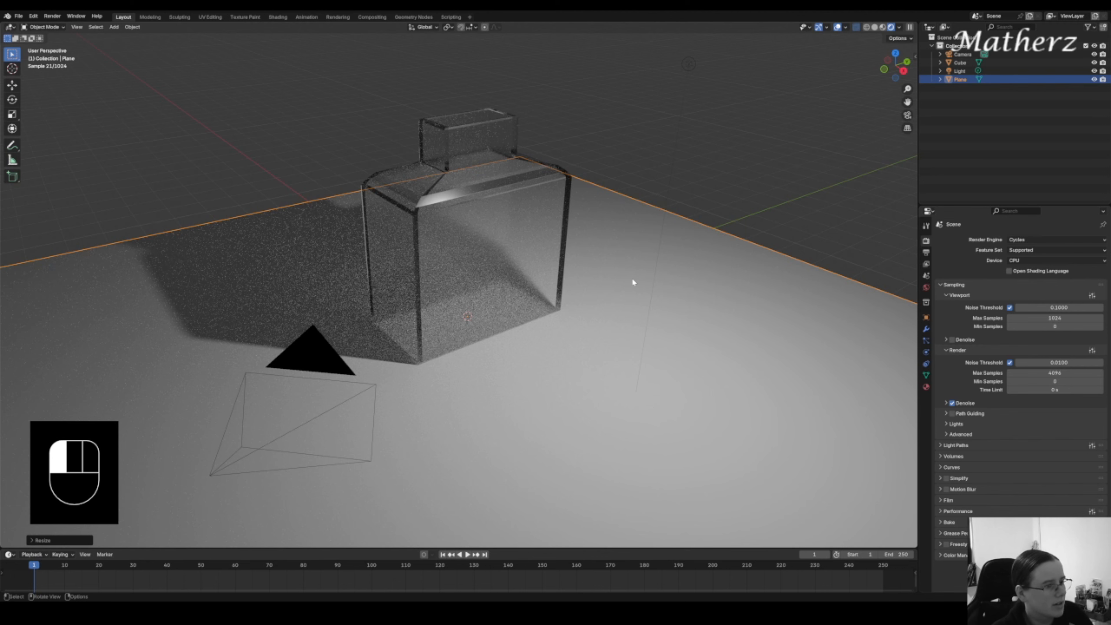
{"action": "key", "text": "g"}
{"action": "key", "text": "z"}
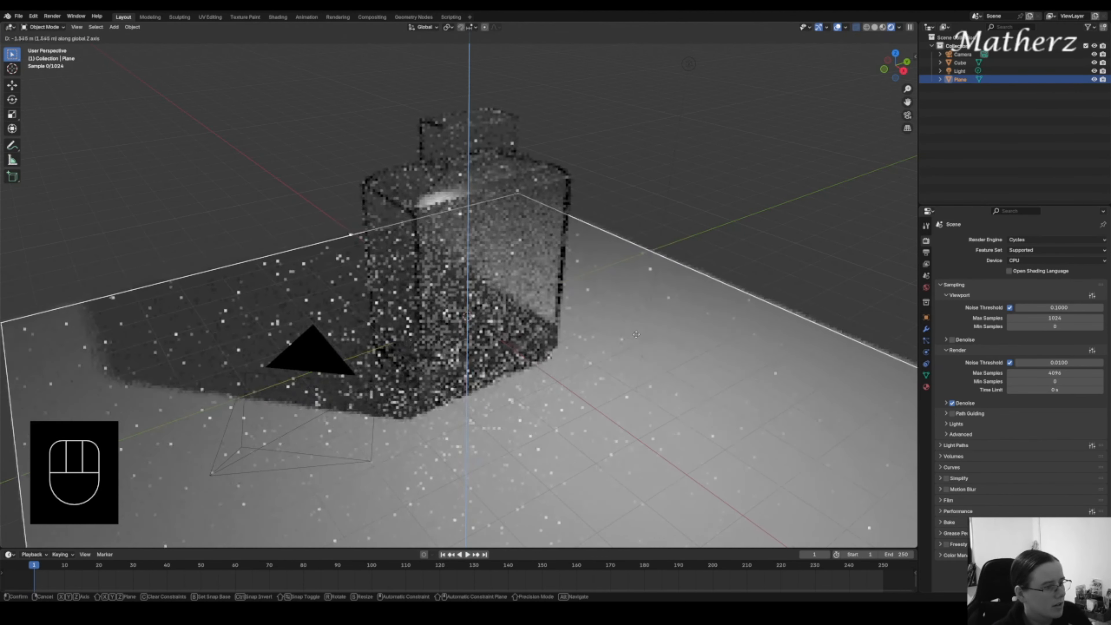
{"action": "left_click", "coordinate": [634, 320]}
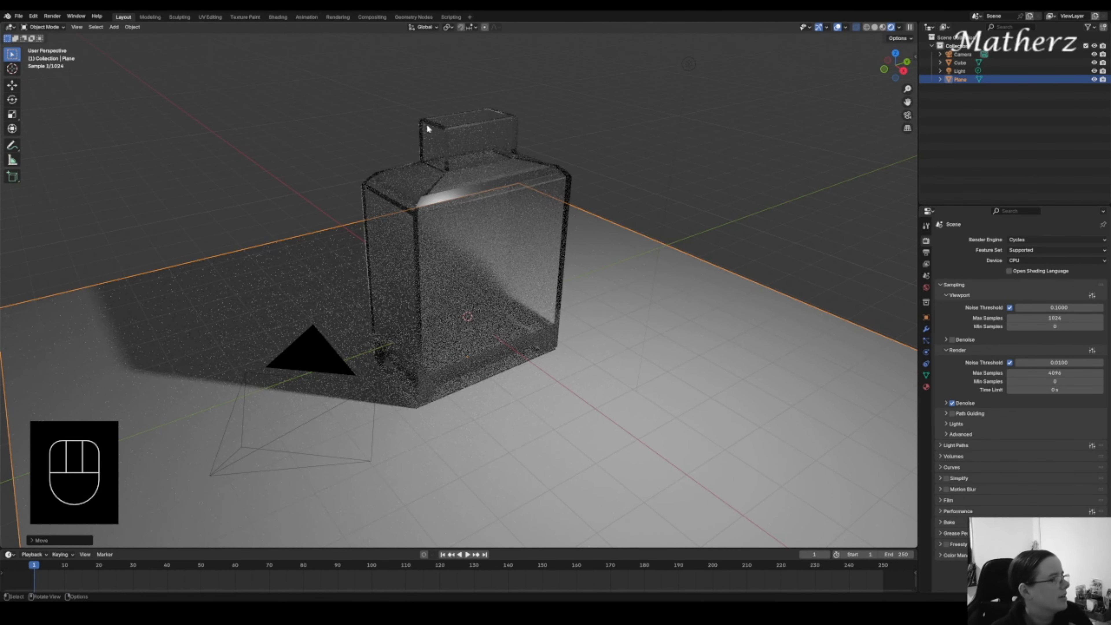
- Lower the roughness of the bottle's glass material to 0.028
{"action": "left_click", "coordinate": [486, 130]}
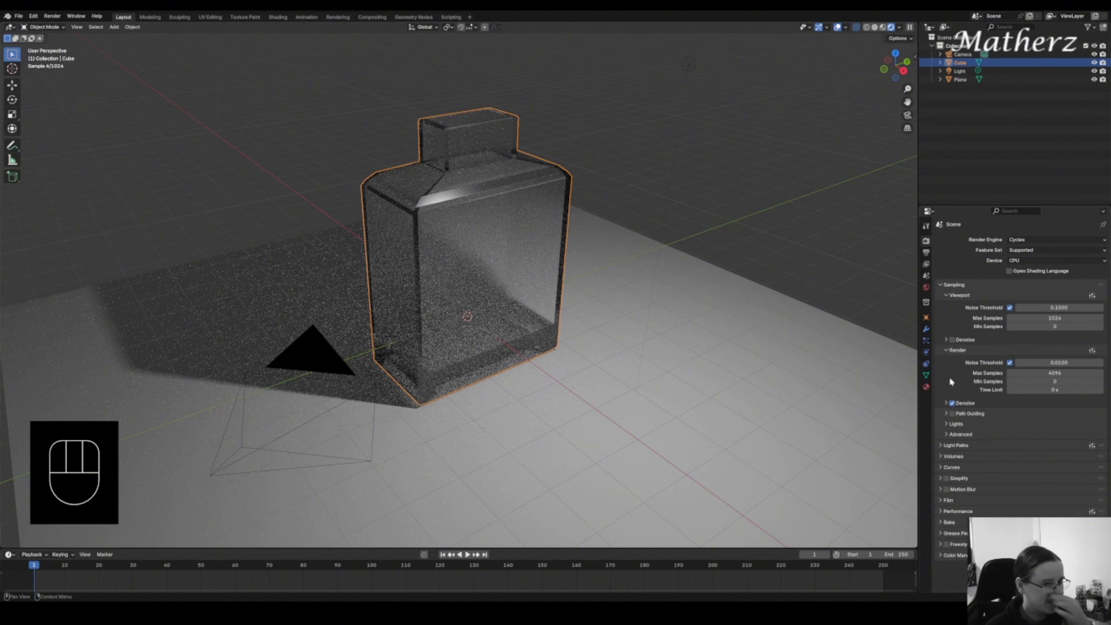
{"action": "left_click", "coordinate": [926, 386]}
{"action": "left_click_drag", "start_coordinate": [1021, 348], "coordinate": [1015, 349]}
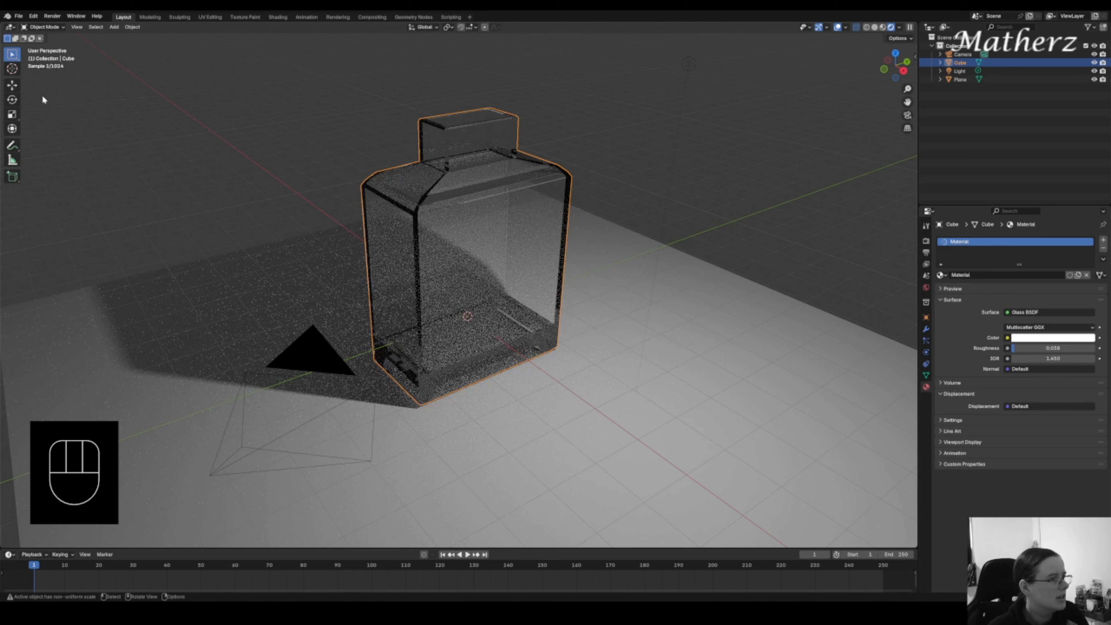
- Add a cube for the cap and raise it along the Z axis to the top of the bottle's neck
{"action": "left_click", "coordinate": [114, 27]}
{"action": "mouse_move", "coordinate": [134, 37]}
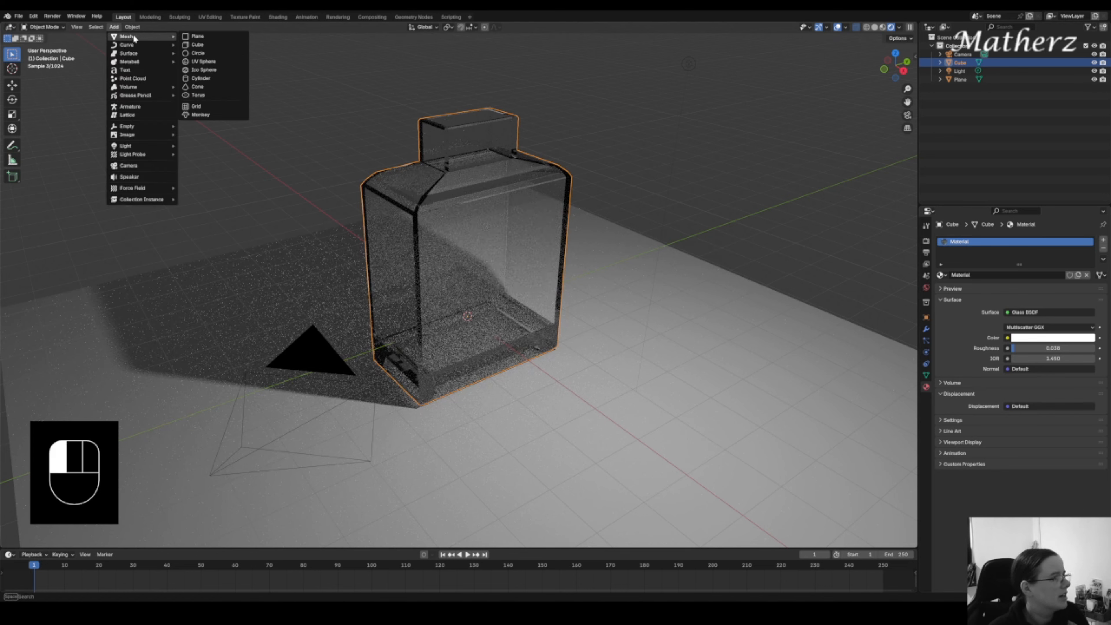
{"action": "left_click", "coordinate": [211, 45]}
{"action": "key", "text": "g"}
{"action": "middle_click", "coordinate": [516, 227]}
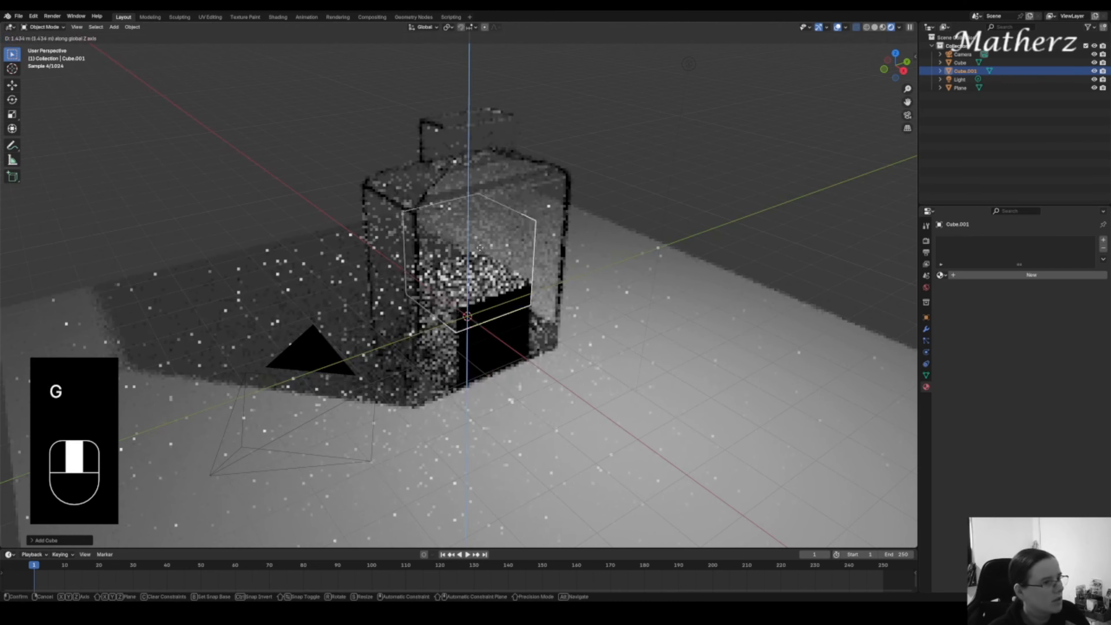
{"action": "left_click", "coordinate": [558, 117]}
- Widen the cap cube along the Y axis and narrow it along the X axis
{"action": "middle_click_drag", "start_coordinate": [558, 118], "coordinate": [531, 124]}
{"action": "key", "text": "s"}
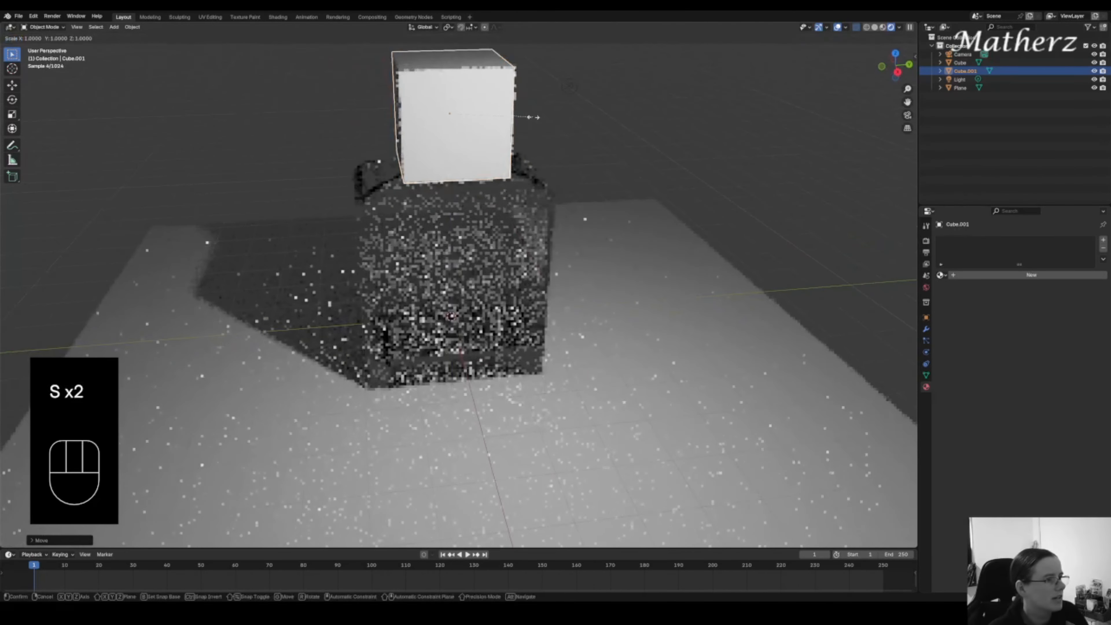
{"action": "key", "text": "y"}
{"action": "left_click", "coordinate": [580, 120]}
{"action": "middle_click_drag", "start_coordinate": [469, 240], "coordinate": [494, 230]}
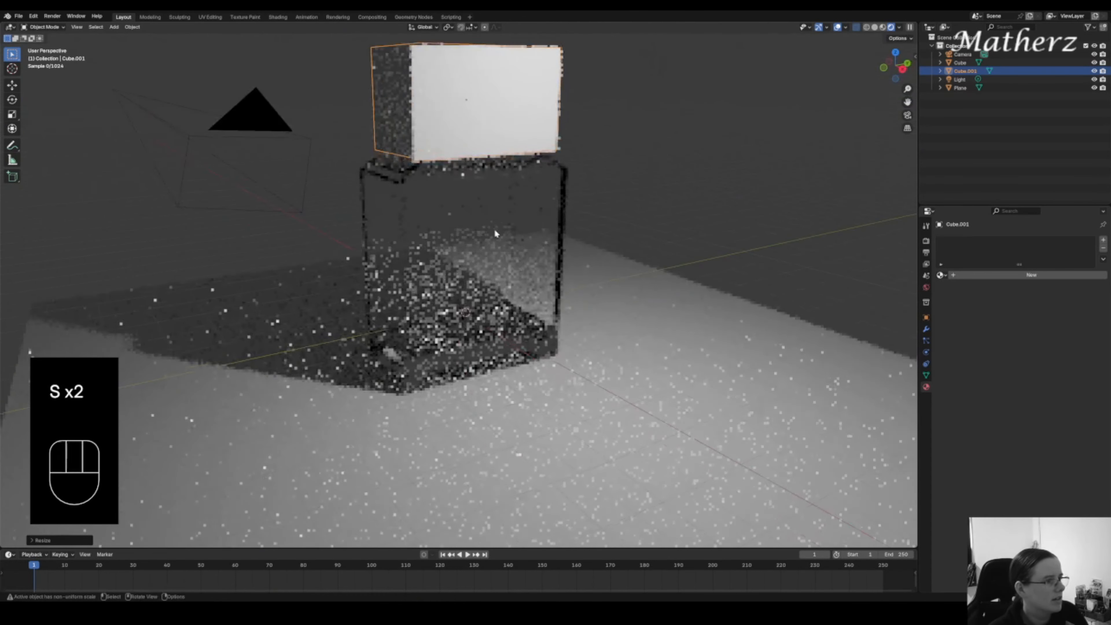
{"action": "key", "text": "s"}
{"action": "key", "text": "x"}
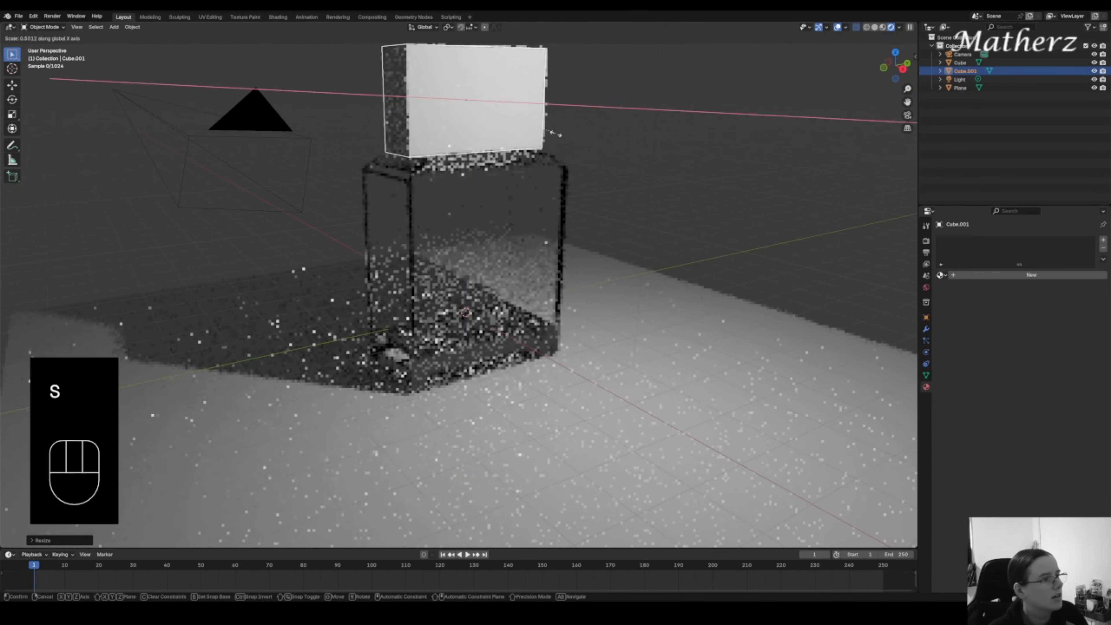
{"action": "left_click", "coordinate": [588, 114]}
- Scale the whole cap down to suit the neck, then widen it slightly along the X axis
{"action": "key", "text": "s"}
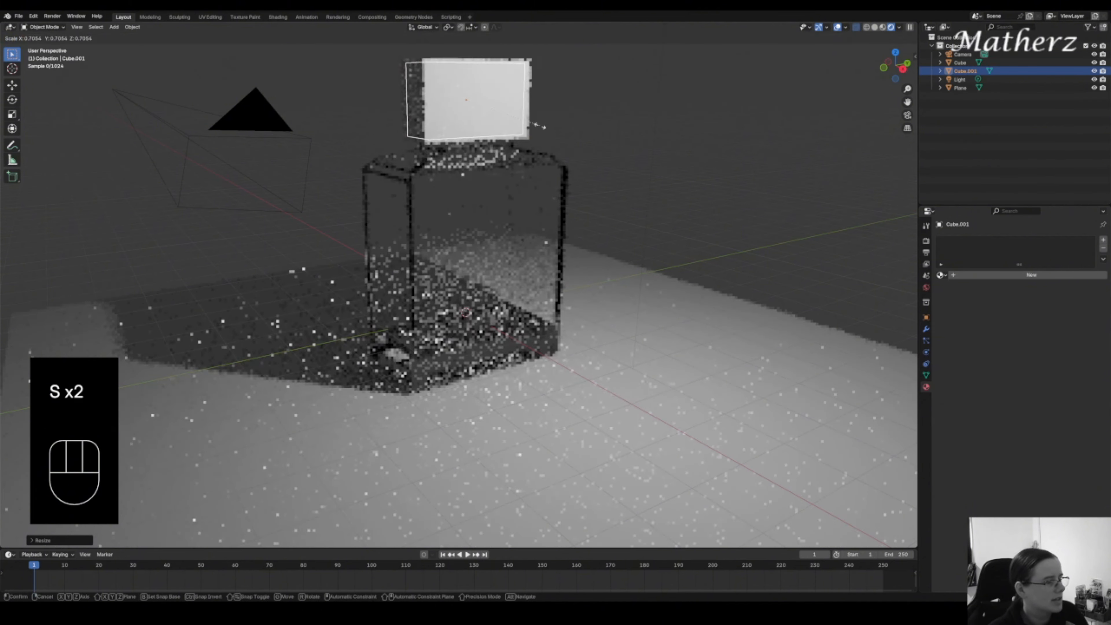
{"action": "middle_click_drag", "start_coordinate": [540, 129], "coordinate": [477, 149]}
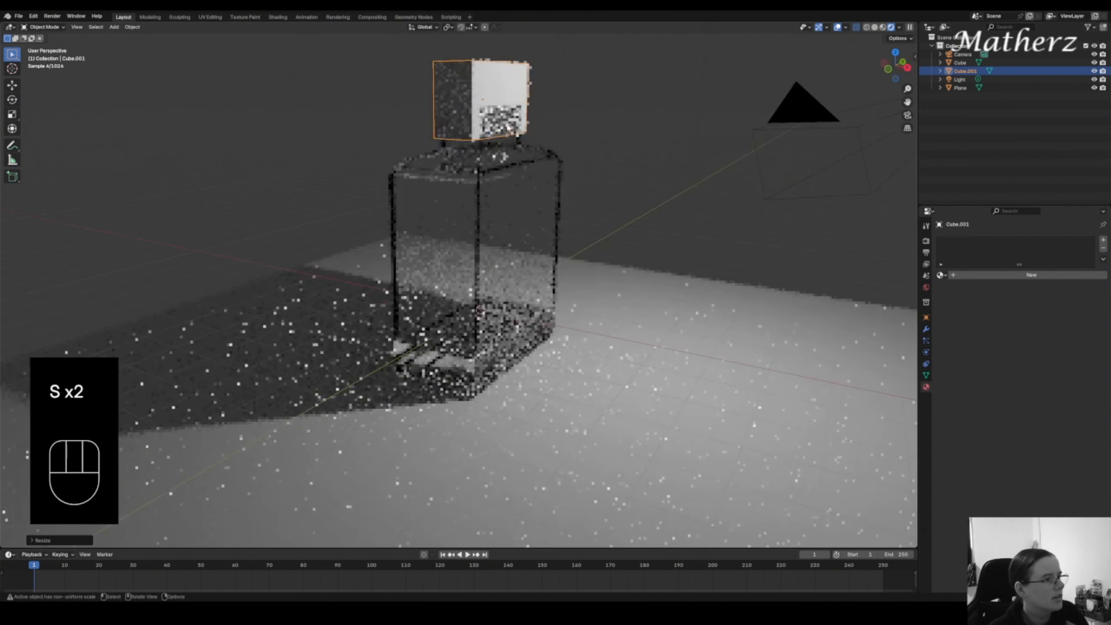
{"action": "key", "text": "s"}
{"action": "key", "text": "x"}
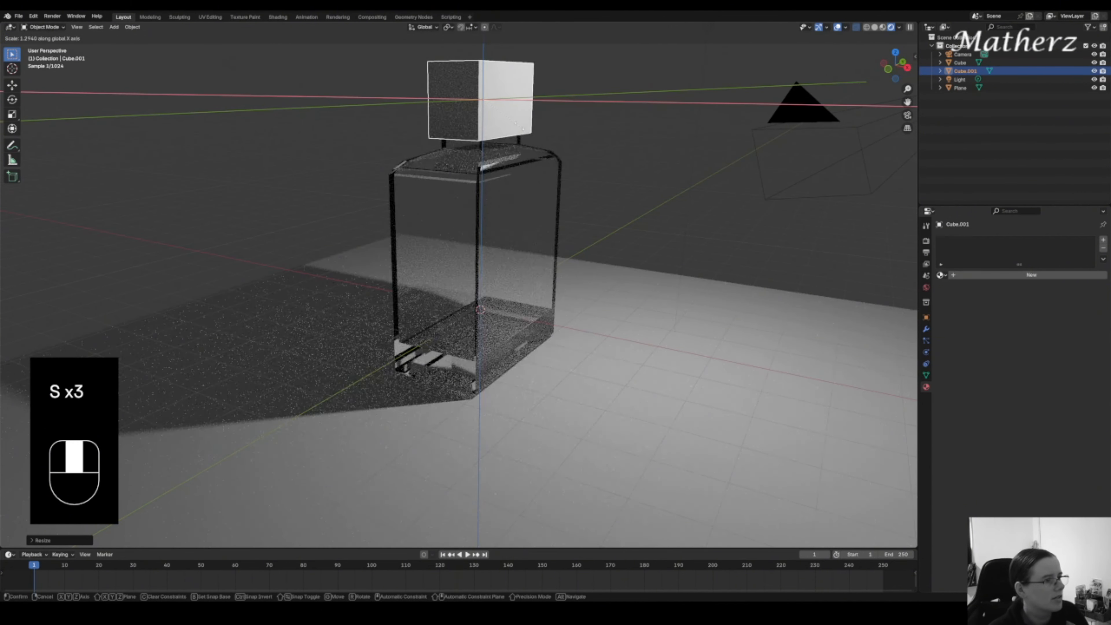
{"action": "left_click", "coordinate": [522, 131]}
- Flatten the cap's height into a low rectangular block above the bottle's neck
{"action": "key", "text": "s"}
{"action": "middle_click_drag", "start_coordinate": [494, 161], "coordinate": [546, 126]}
{"action": "key", "text": "s"}
{"action": "left_click", "coordinate": [491, 131]}
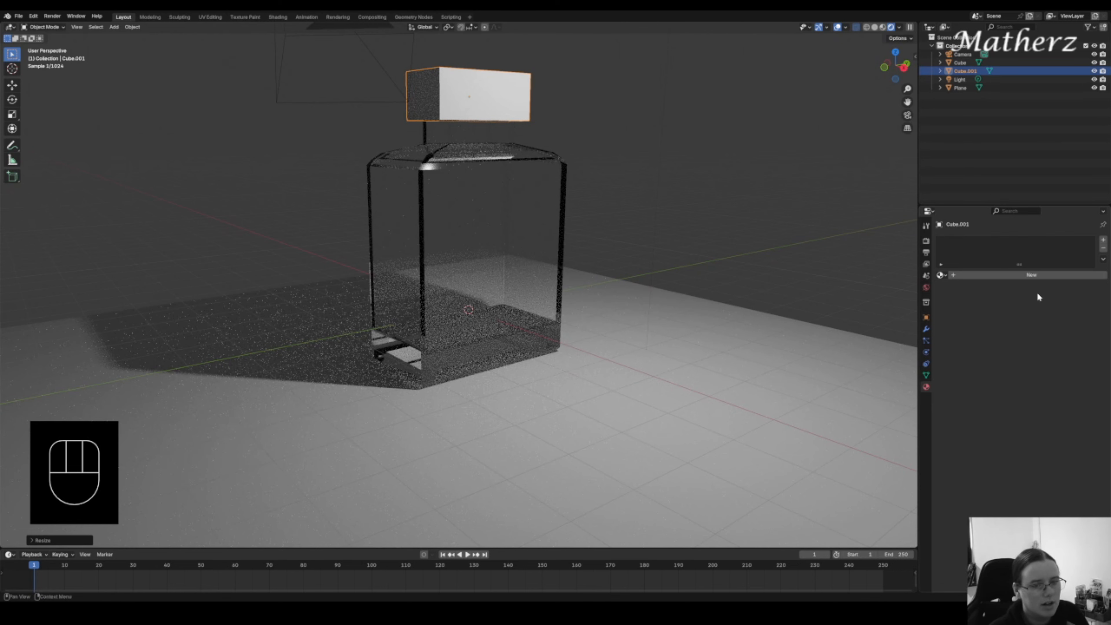
- Give the cap a new material with a black base color
{"action": "left_click", "coordinate": [1030, 275]}
{"action": "left_click", "coordinate": [1054, 327]}
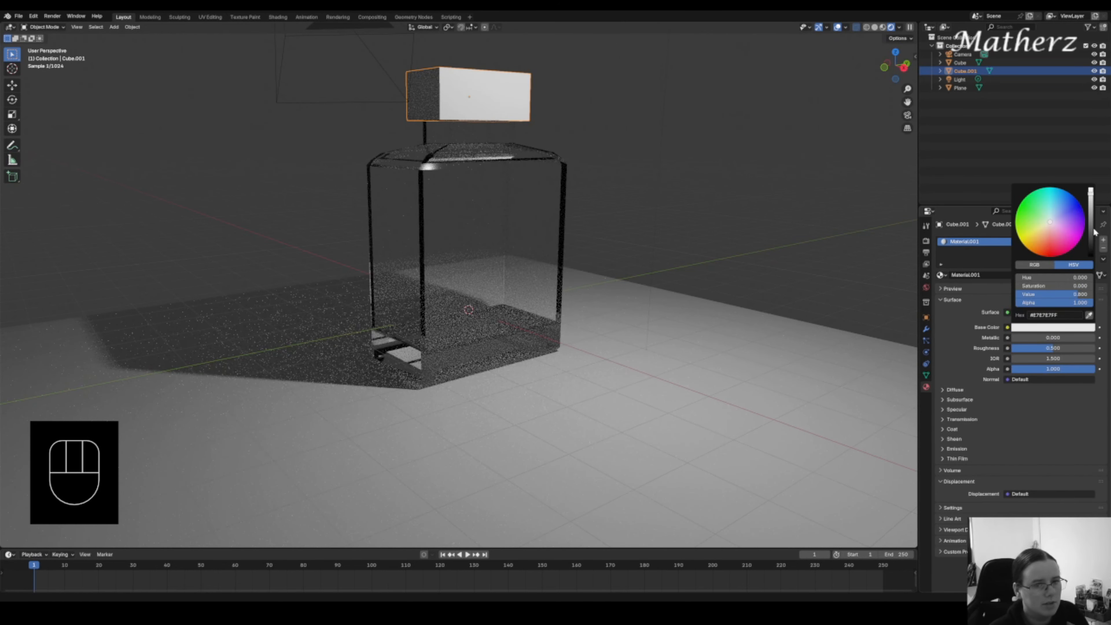
{"action": "left_click_drag", "start_coordinate": [1092, 230], "coordinate": [1091, 256]}
{"action": "left_click", "coordinate": [659, 143]}
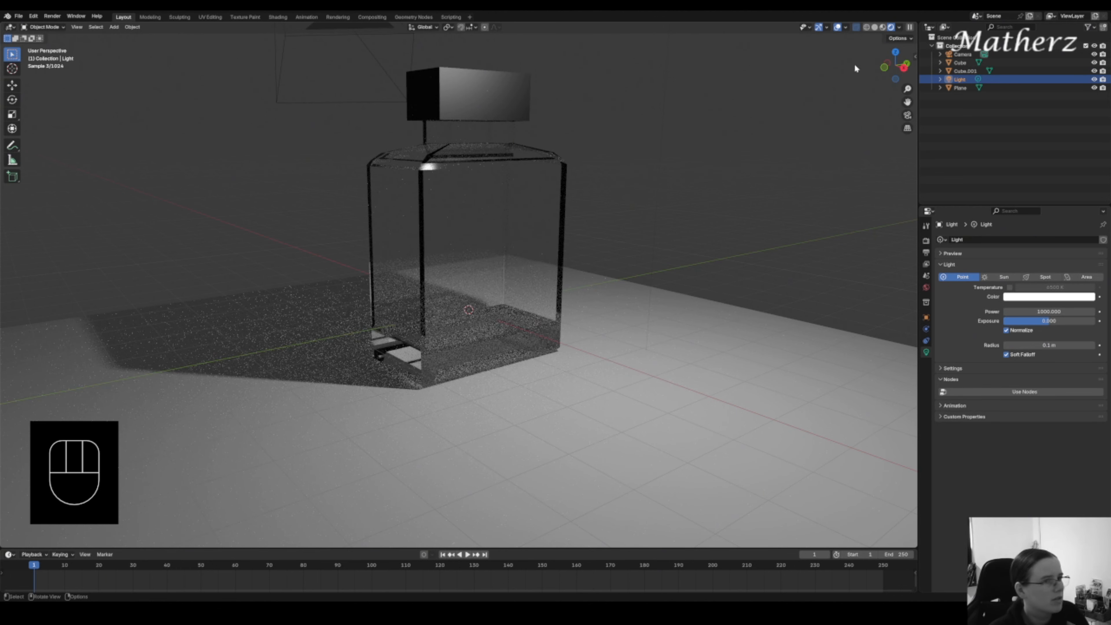
- Show the viewport in see-through solid shading and add a cube inside the bottle for the liquid
{"action": "left_click", "coordinate": [875, 28]}
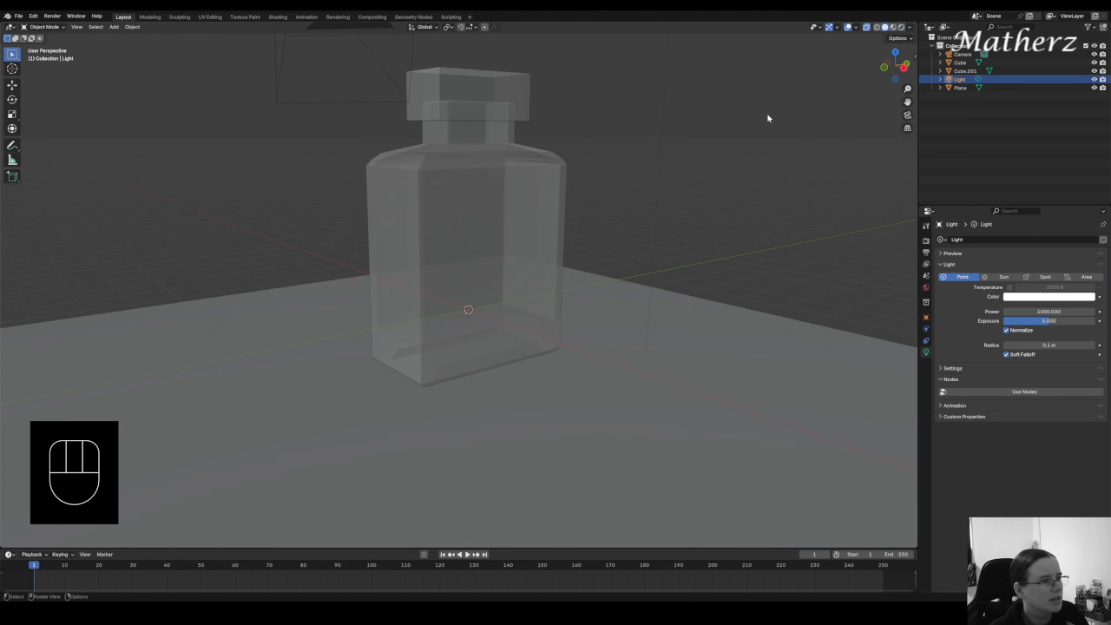
{"action": "left_click", "coordinate": [114, 27]}
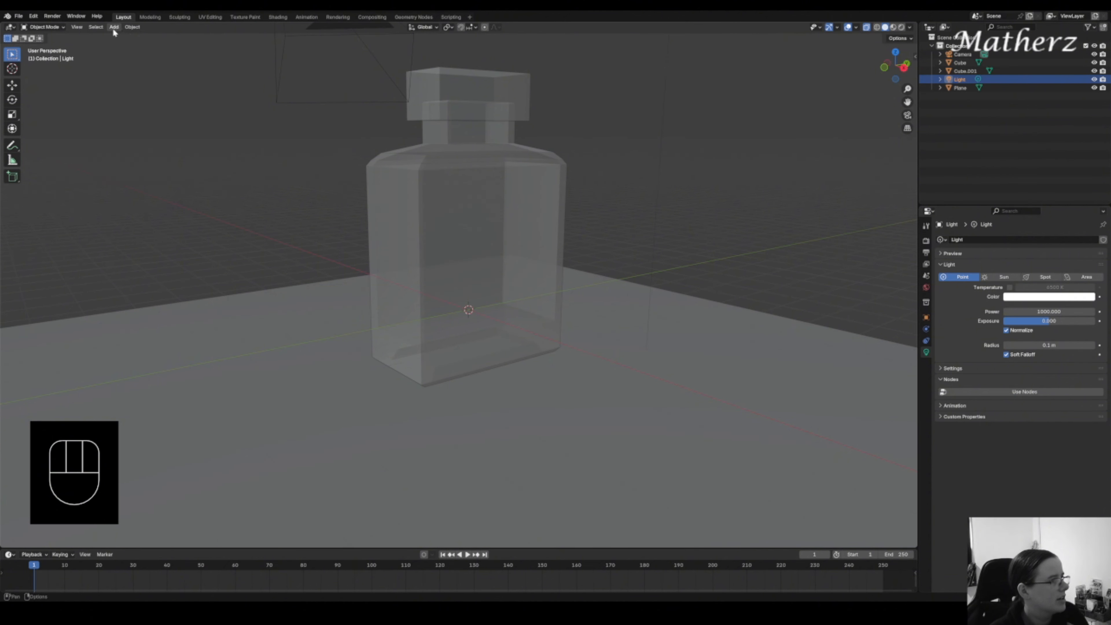
{"action": "left_click", "coordinate": [113, 27]}
{"action": "mouse_move", "coordinate": [172, 36]}
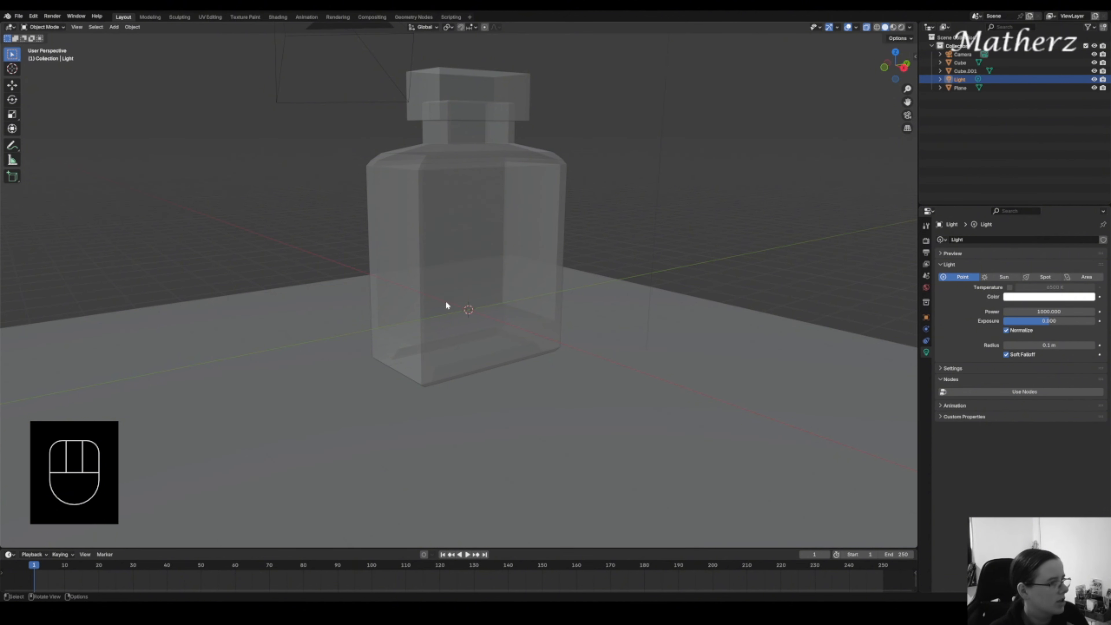
{"action": "middle_click_drag", "start_coordinate": [596, 318], "coordinate": [499, 348]}
{"action": "left_click", "coordinate": [113, 28]}
{"action": "mouse_move", "coordinate": [175, 36]}
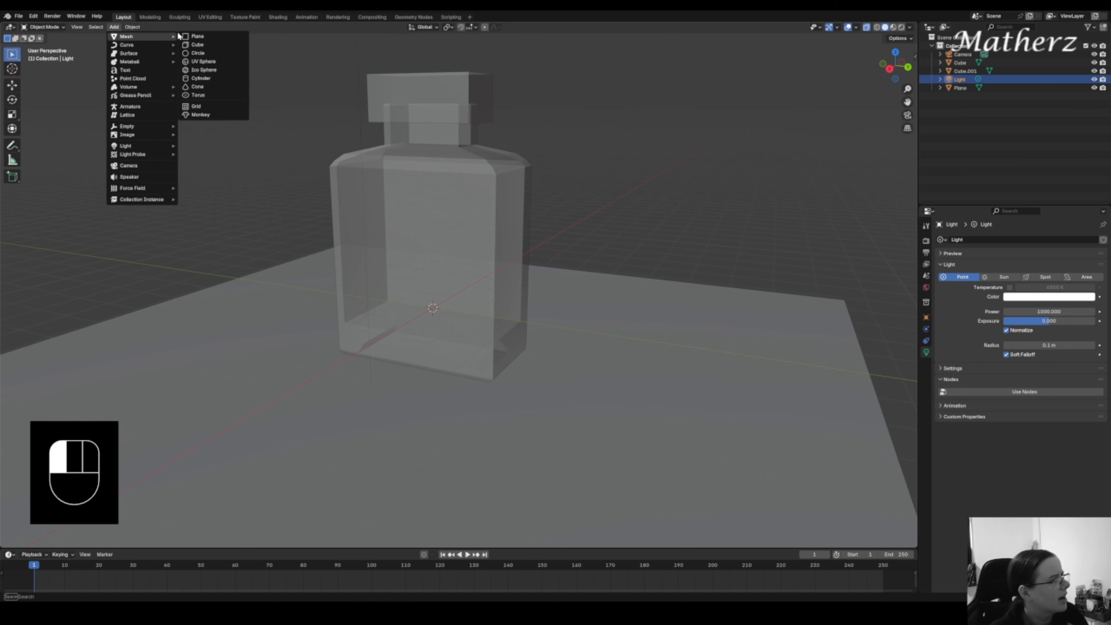
{"action": "left_click", "coordinate": [214, 44]}
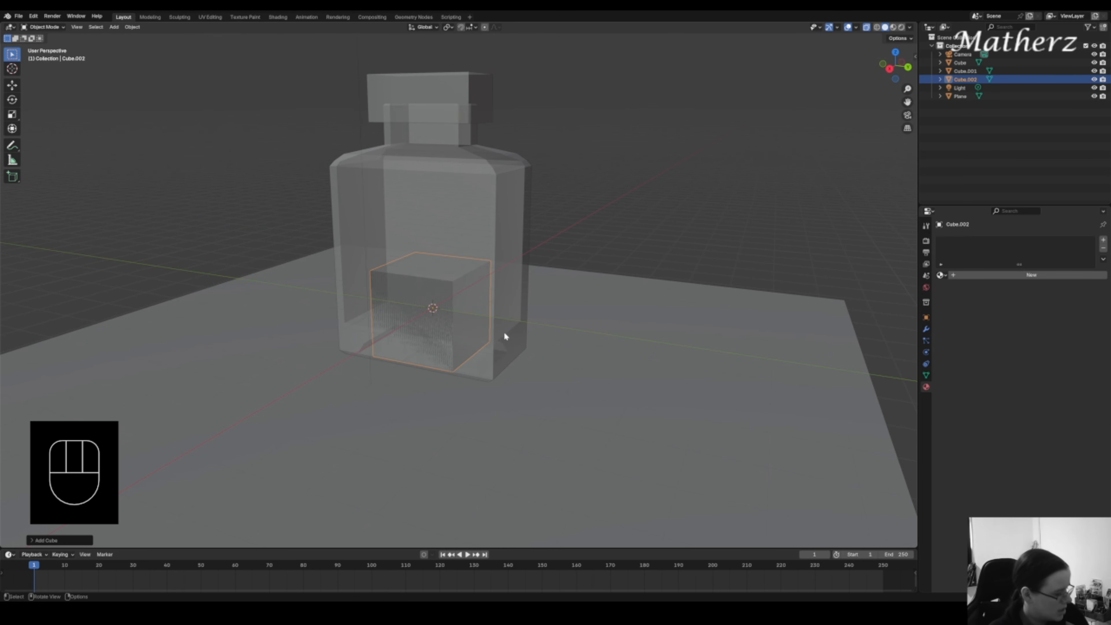
- Narrow the liquid cube along the X axis to fit between the bottle's walls and raise it along the Z axis
{"action": "key", "text": "s"}
{"action": "middle_click", "coordinate": [514, 266]}
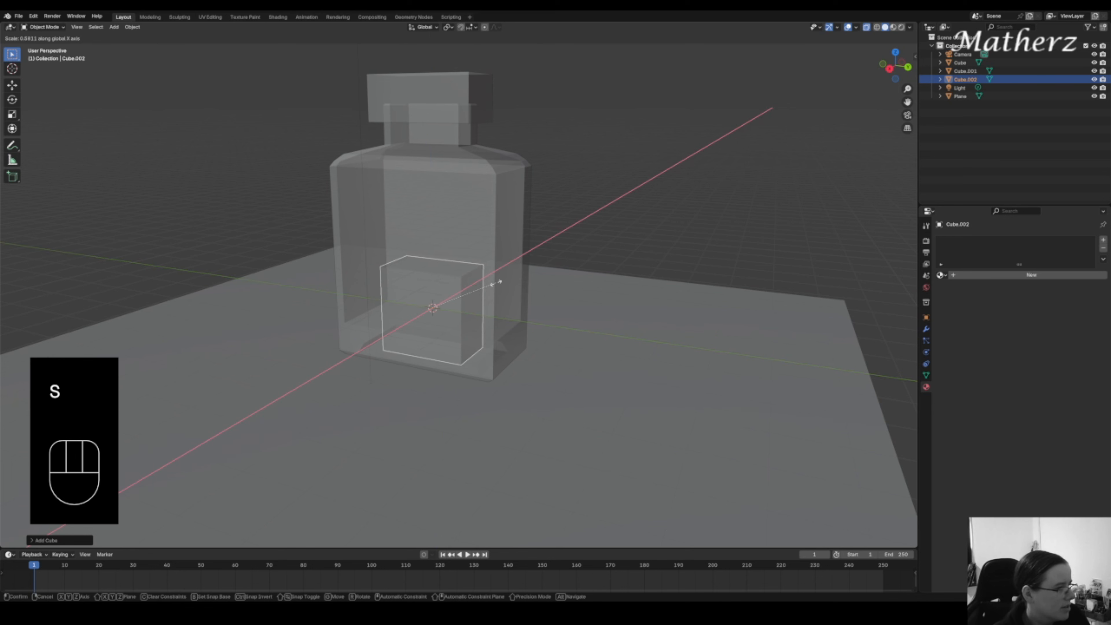
{"action": "left_click", "coordinate": [525, 258]}
{"action": "middle_click_drag", "start_coordinate": [526, 258], "coordinate": [539, 317]}
{"action": "key", "text": "g"}
{"action": "key", "text": "y"}
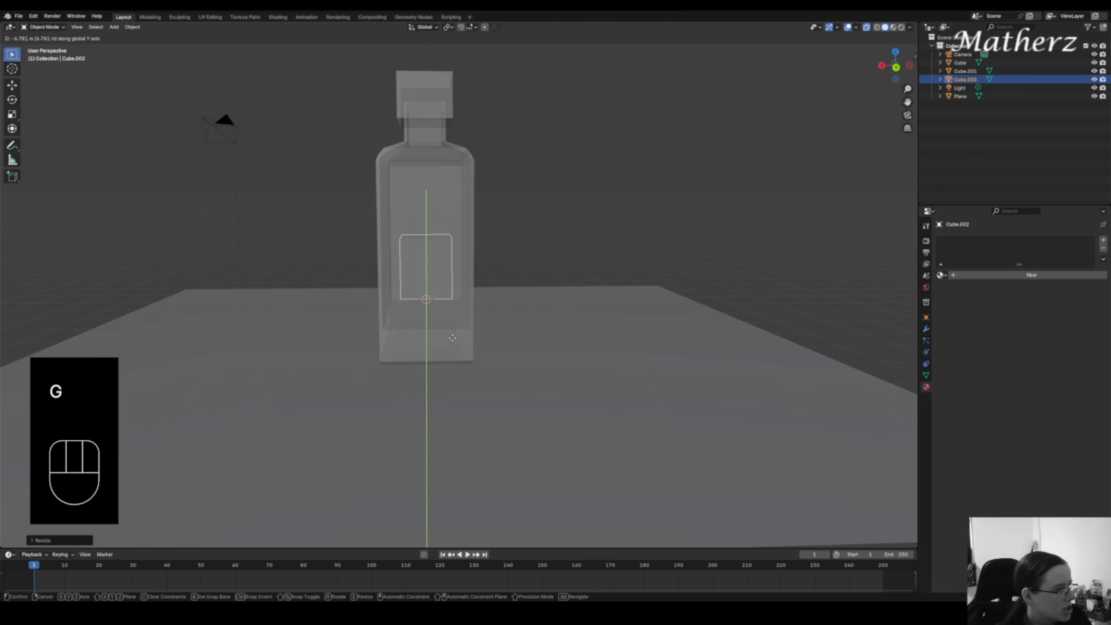
{"action": "middle_click", "coordinate": [444, 328]}
{"action": "key", "text": "z"}
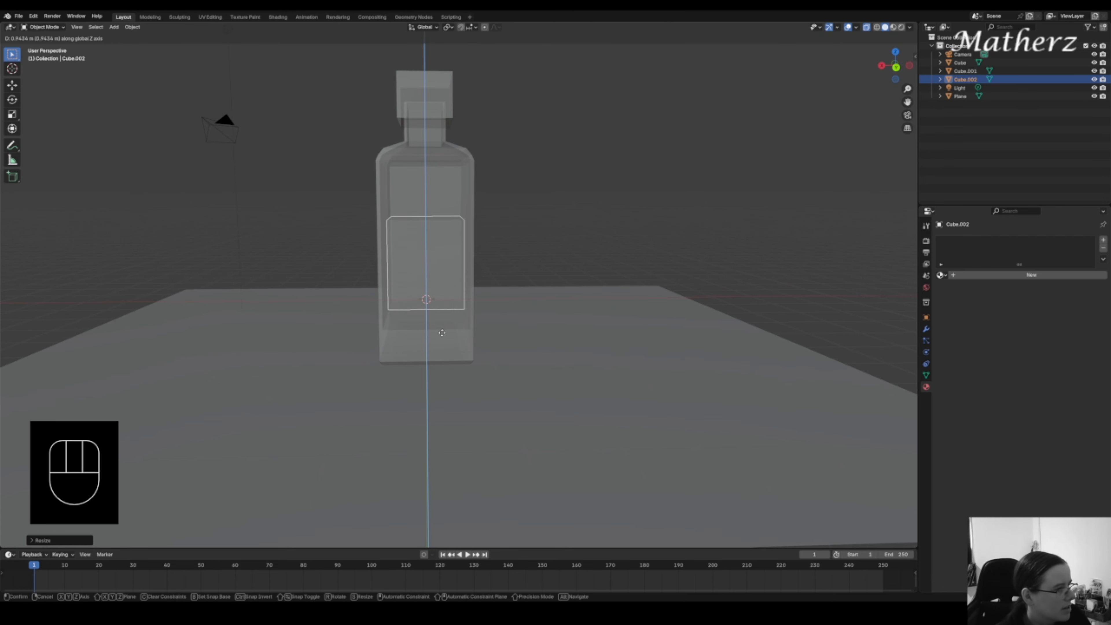
{"action": "left_click", "coordinate": [449, 341]}
- Stretch the liquid cube slightly in height and widen it along the Y axis to reach the bottle's side walls
{"action": "key", "text": "s"}
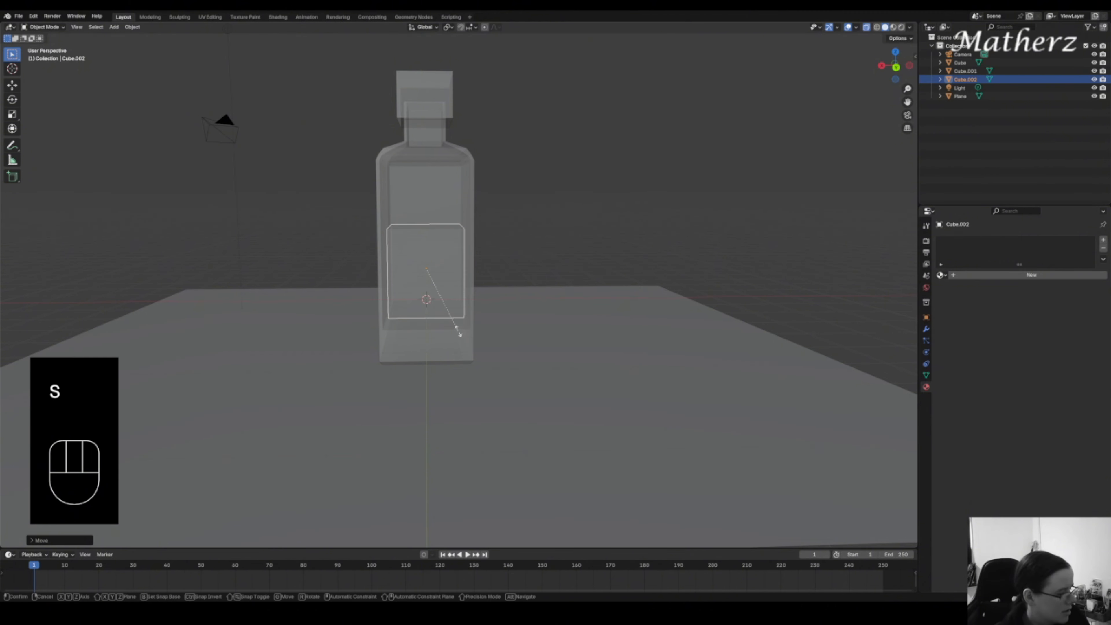
{"action": "middle_click", "coordinate": [462, 333]}
{"action": "left_click", "coordinate": [464, 334]}
{"action": "middle_click_drag", "start_coordinate": [399, 374], "coordinate": [489, 379]}
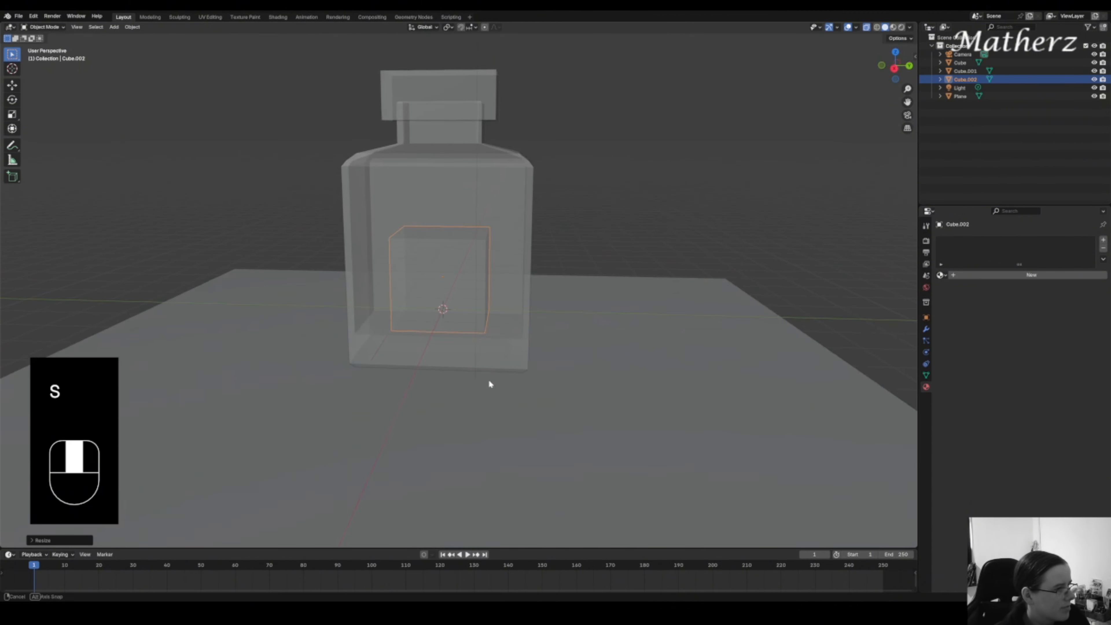
{"action": "key", "text": "s"}
{"action": "middle_click", "coordinate": [493, 327]}
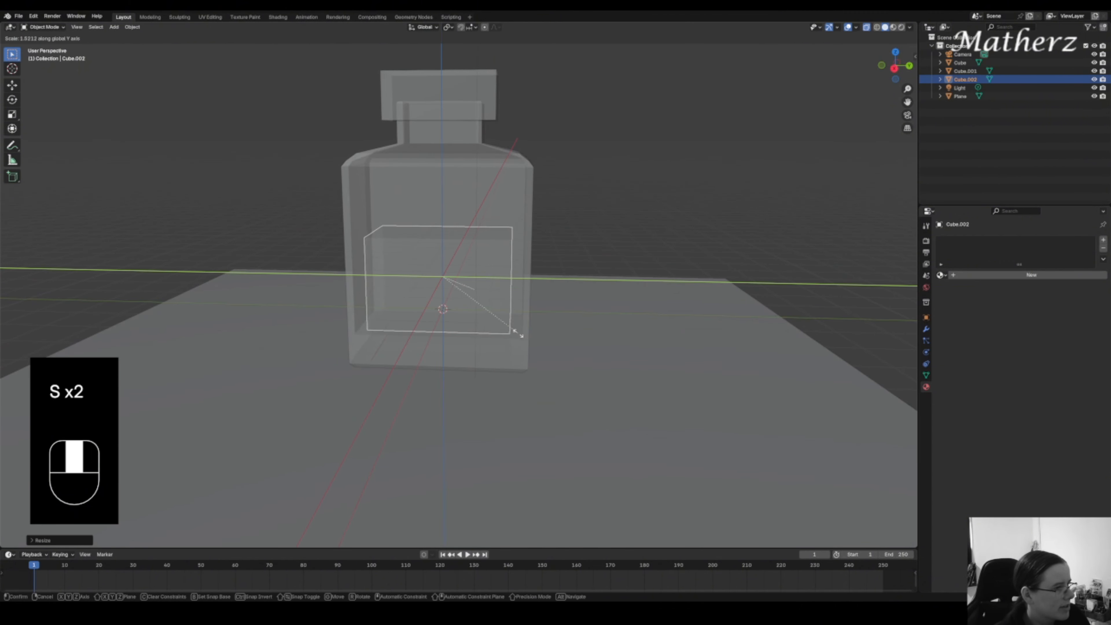
{"action": "left_click", "coordinate": [538, 335]}
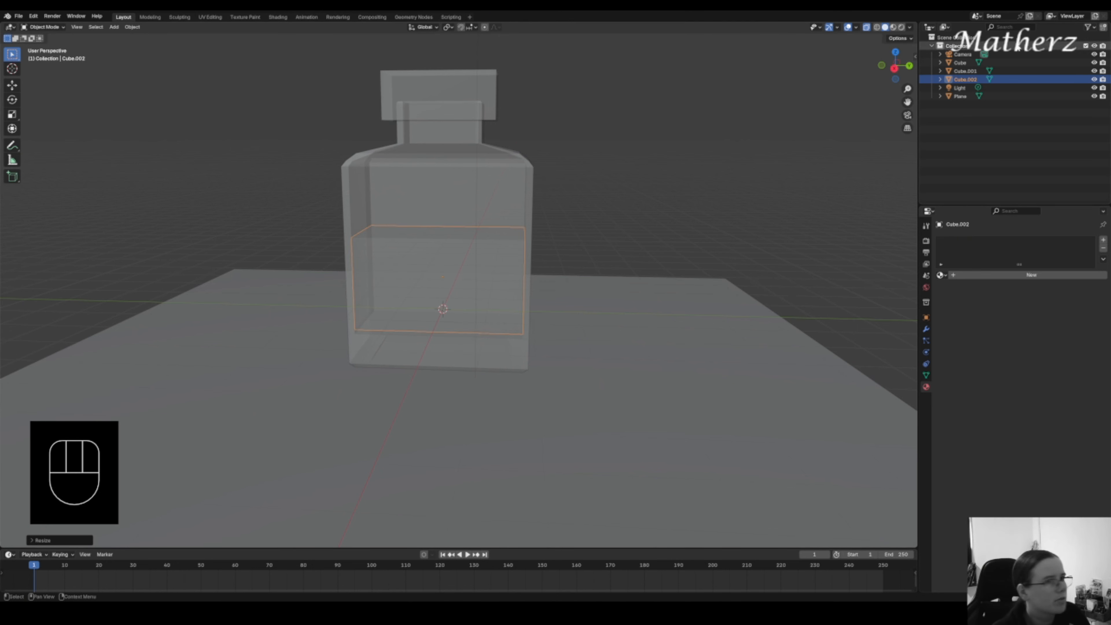
- Return the viewport to rendered shading and give the liquid cube a new material with a pink base color
{"action": "left_click", "coordinate": [893, 27]}
{"action": "left_click", "coordinate": [901, 27]}
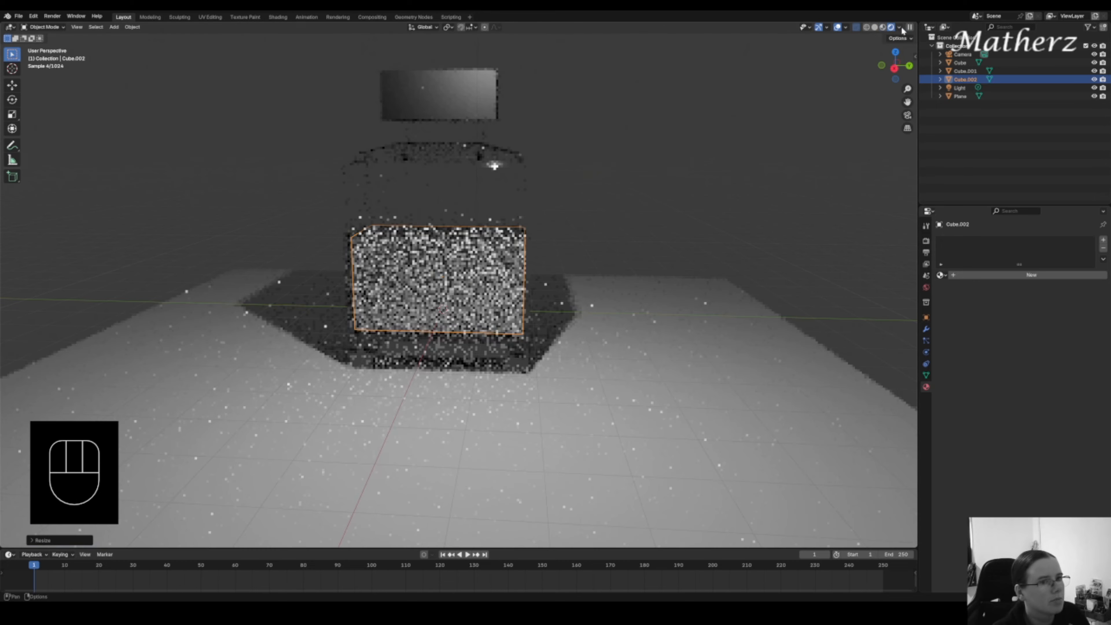
{"action": "left_click", "coordinate": [1021, 274]}
{"action": "left_click", "coordinate": [1047, 328]}
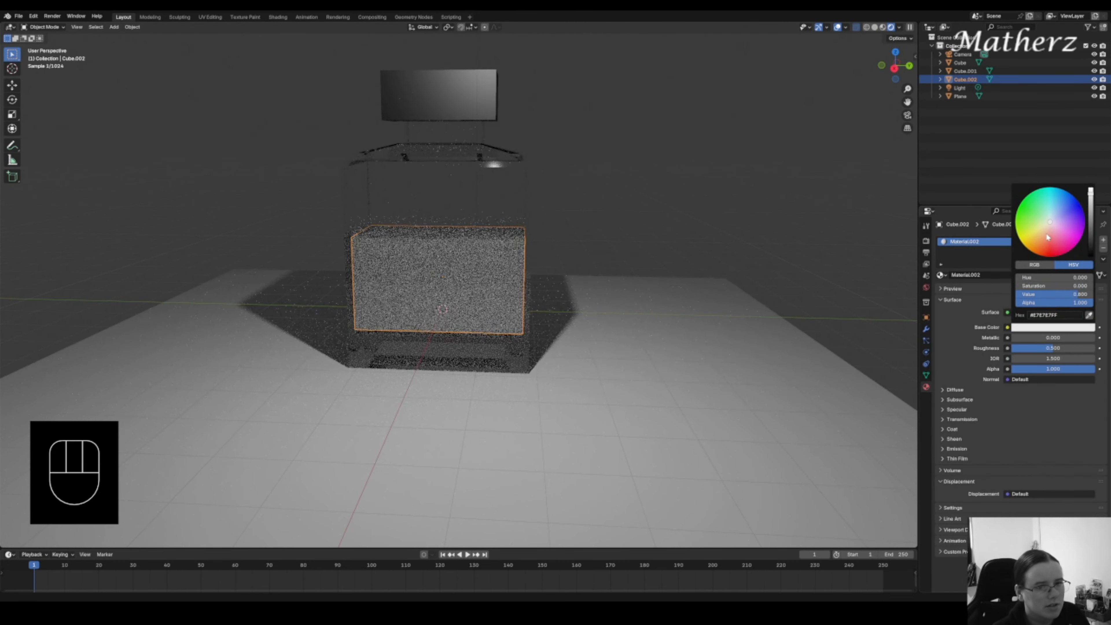
{"action": "left_click_drag", "start_coordinate": [1047, 237], "coordinate": [1051, 230]}
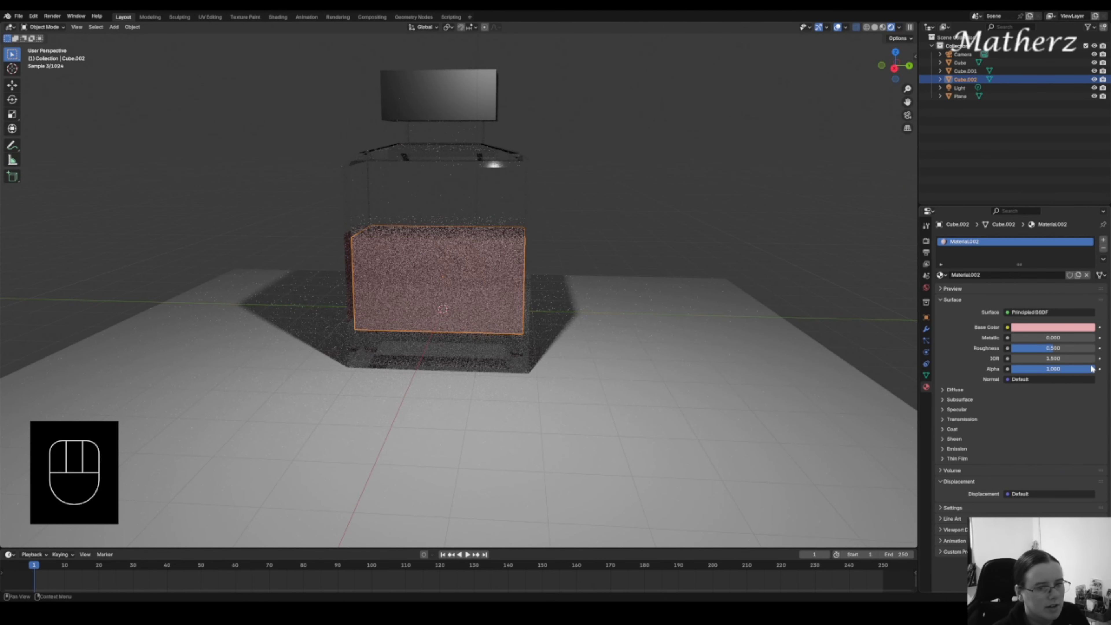
- Lower the liquid material's alpha to about 0.48 and change its base color to light blue
{"action": "left_click_drag", "start_coordinate": [1092, 369], "coordinate": [1052, 368]}
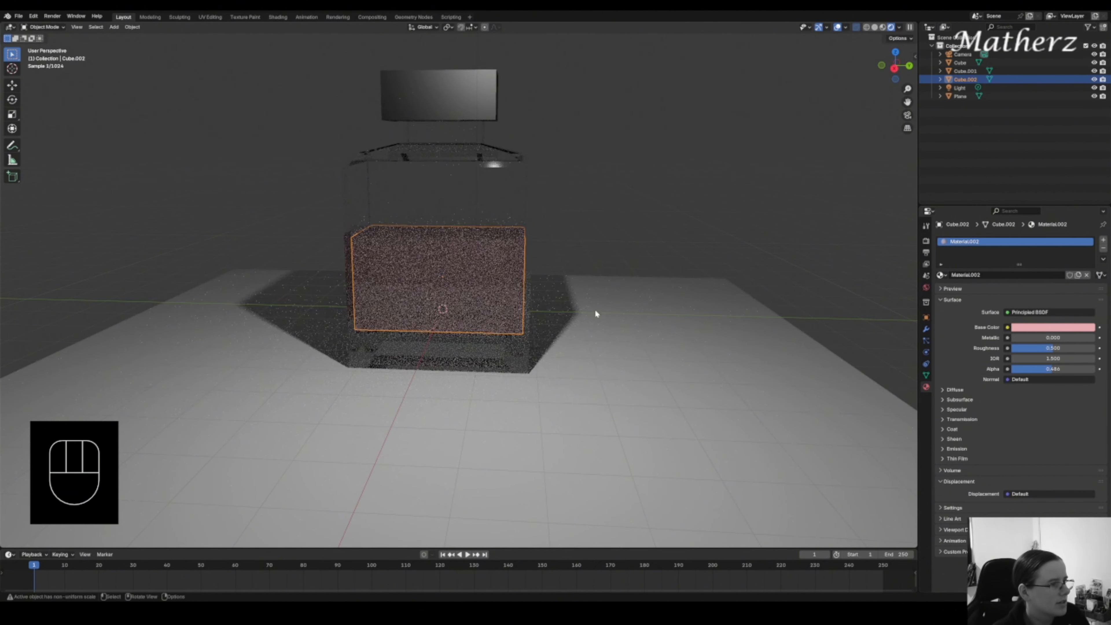
{"action": "middle_click_drag", "start_coordinate": [595, 313], "coordinate": [502, 274]}
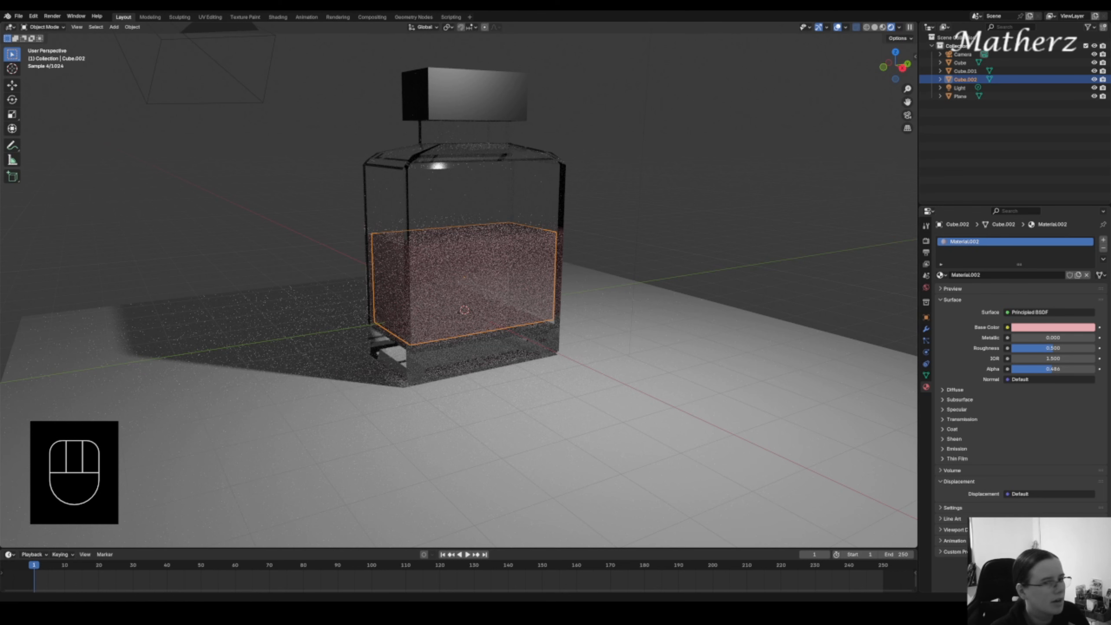
{"action": "left_click", "coordinate": [1040, 329]}
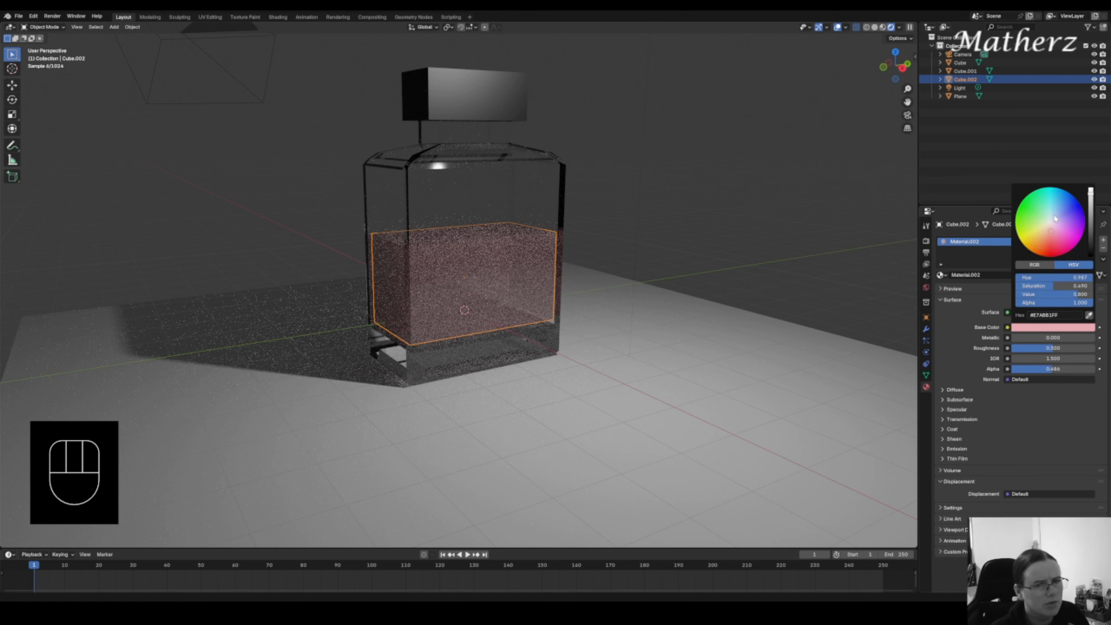
{"action": "left_click_drag", "start_coordinate": [1055, 219], "coordinate": [1054, 215]}
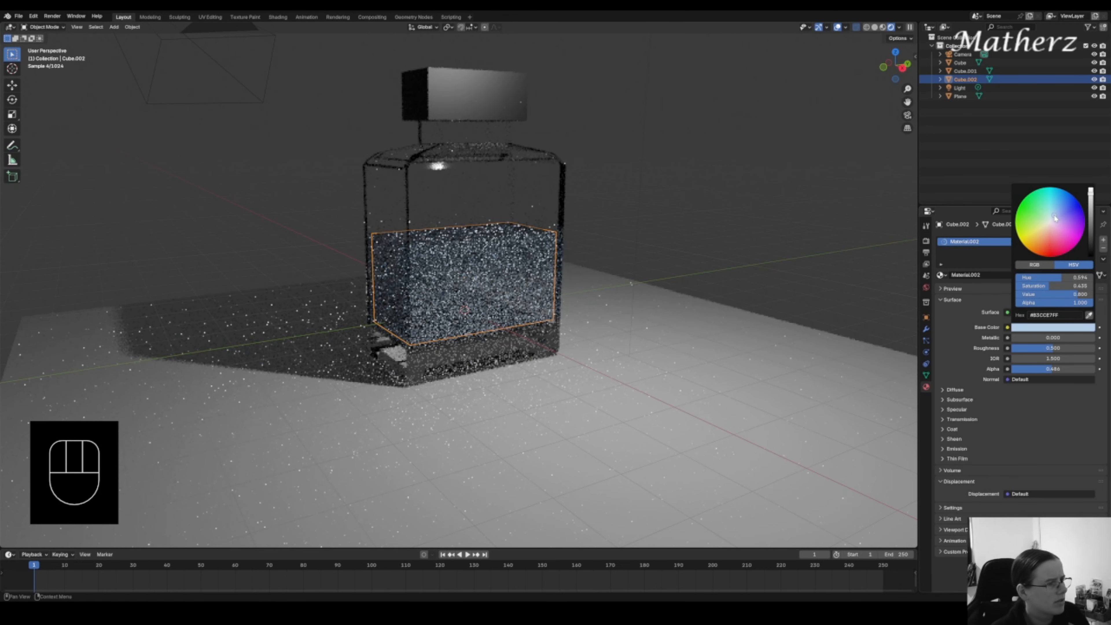
- Enter Edit Mode on the glass bottle and add one vertical loop cut, slid toward one side edge of its front
{"action": "left_click", "coordinate": [48, 28]}
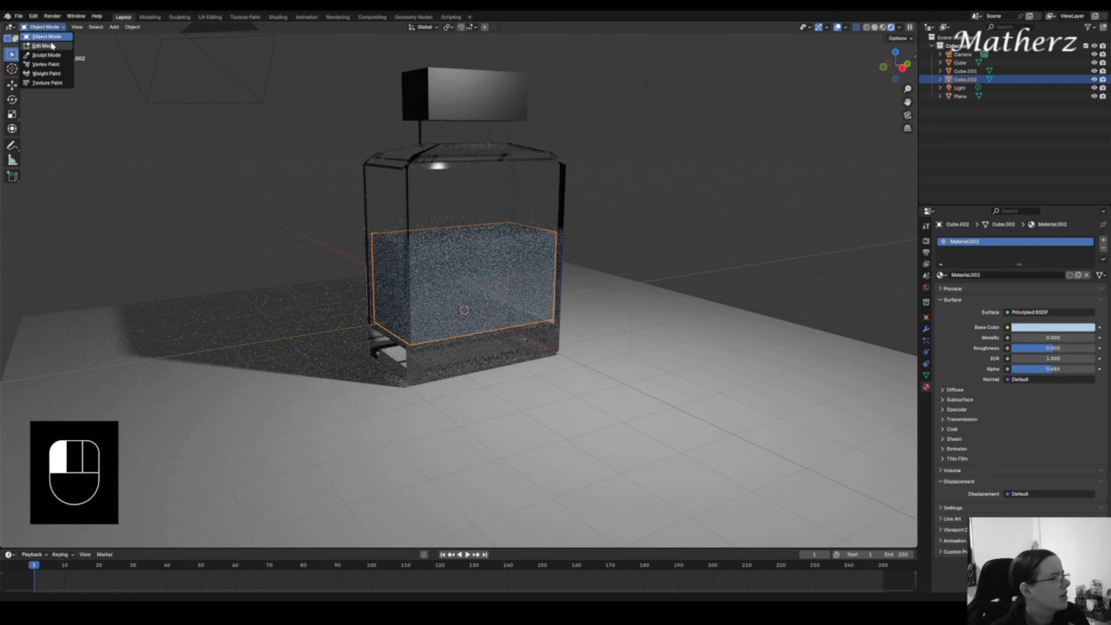
{"action": "left_click", "coordinate": [422, 178]}
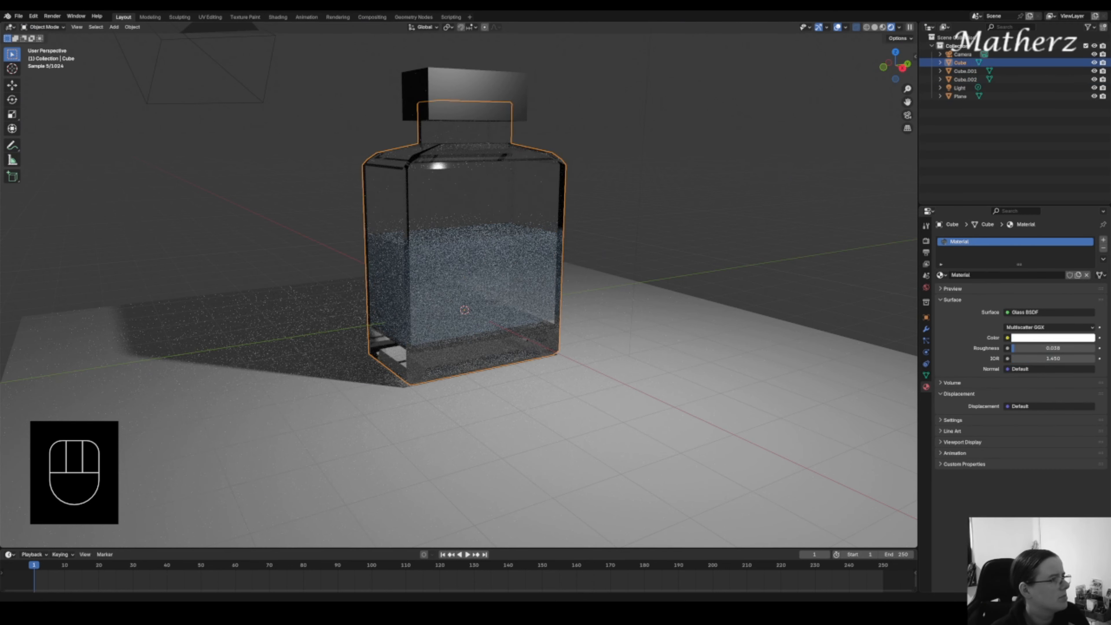
{"action": "left_click", "coordinate": [59, 31]}
{"action": "left_click", "coordinate": [52, 46]}
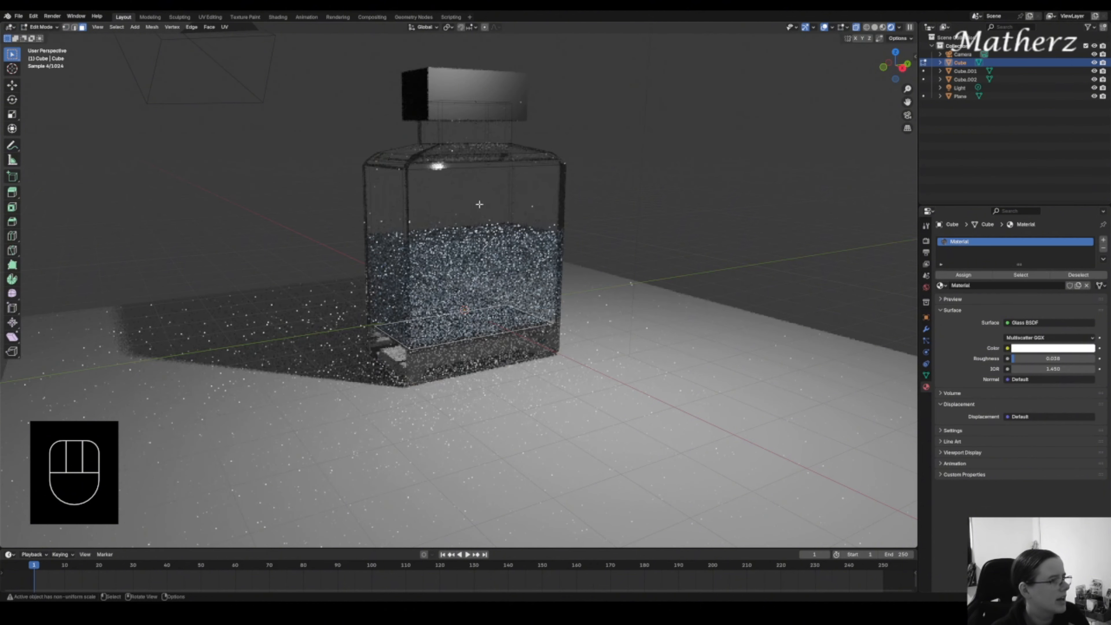
{"action": "key", "text": "ctrl+r"}
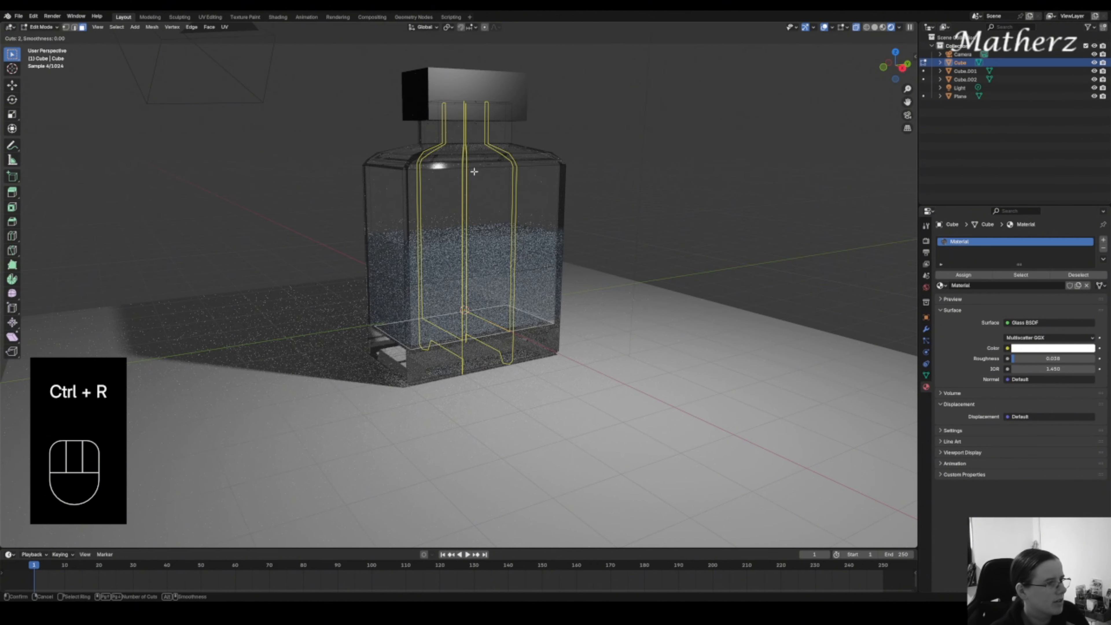
{"action": "scroll", "coordinate": [474, 171], "scroll_direction": "up", "scroll_amount": 2}
{"action": "scroll", "coordinate": [474, 172], "scroll_direction": "down", "scroll_amount": 3}
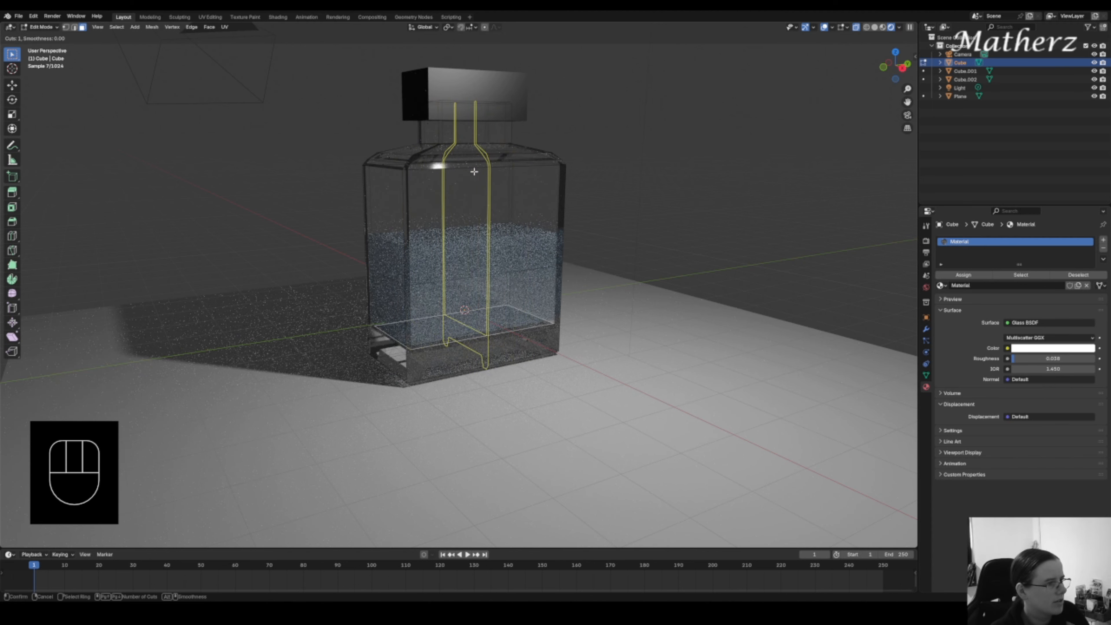
{"action": "left_click", "coordinate": [474, 171]}
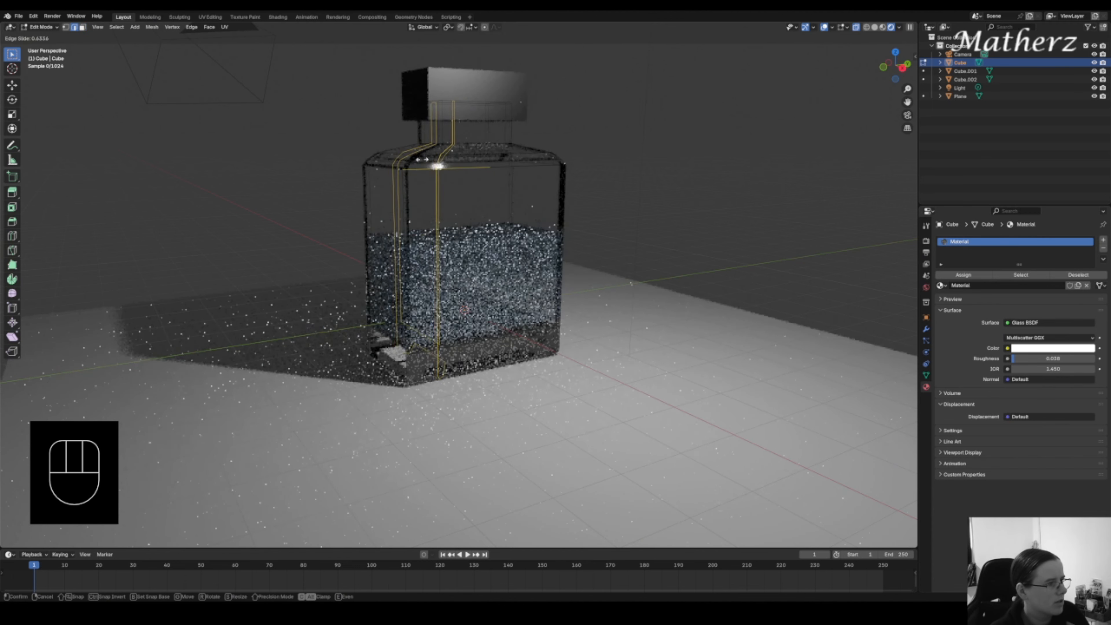
{"action": "left_click", "coordinate": [442, 171]}
- Add a horizontal loop cut at the bottle's mid-height and a second vertical loop cut near the front's opposite side edge
{"action": "key", "text": "ctrl+r"}
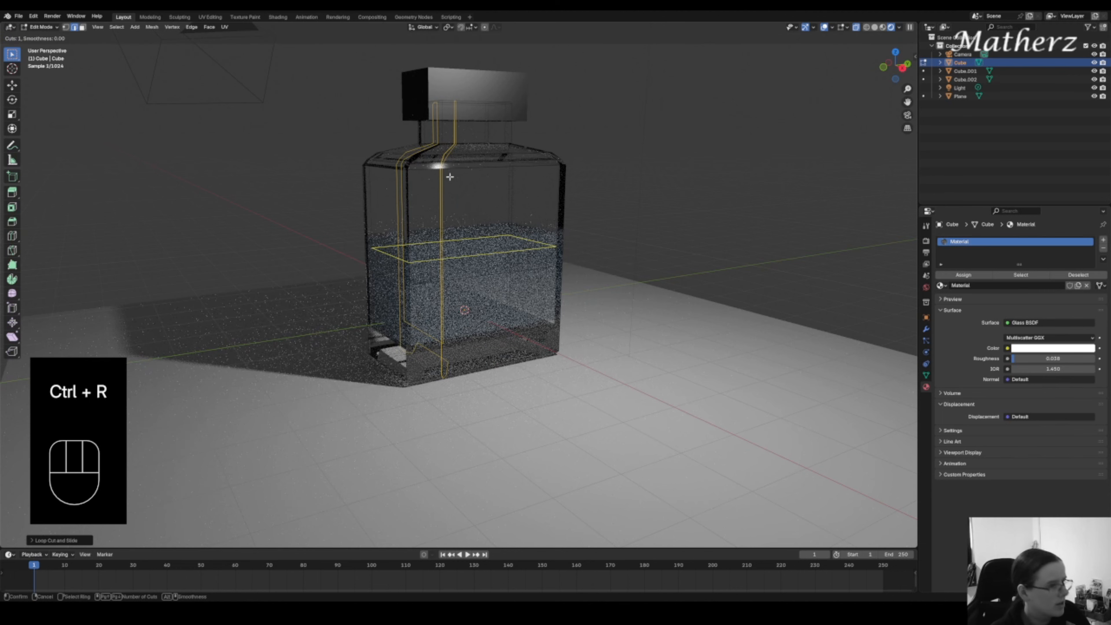
{"action": "left_click", "coordinate": [465, 165]}
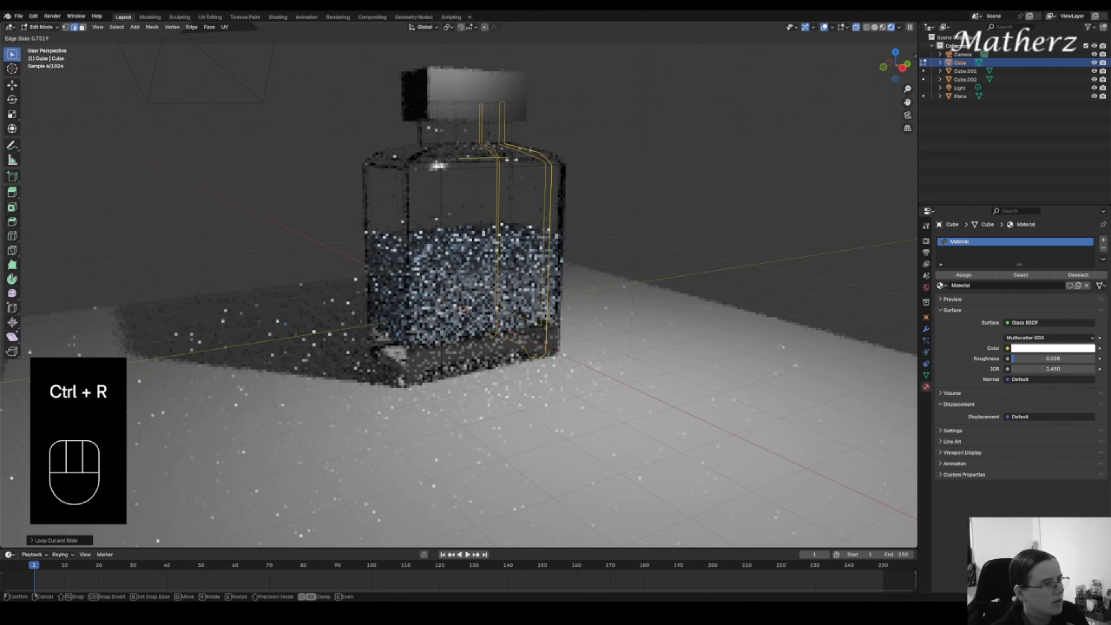
{"action": "left_click", "coordinate": [511, 160]}
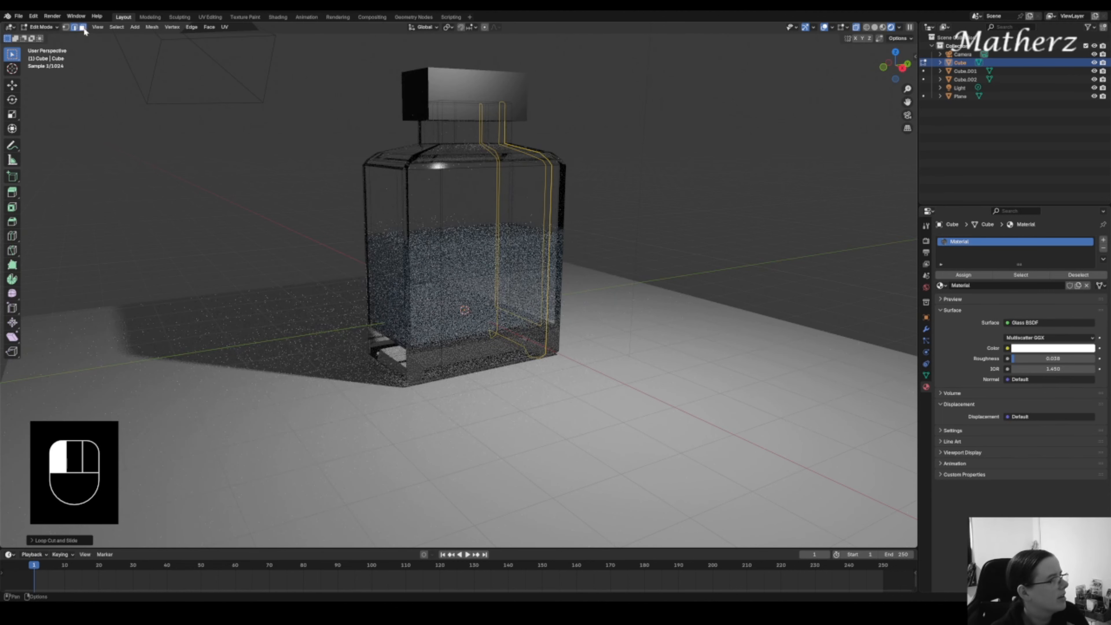
- Select the upper center face of the bottle's front and extrude it slightly outward twice, with the viewport in solid shading
{"action": "left_click", "coordinate": [82, 27]}
{"action": "left_click", "coordinate": [495, 221]}
{"action": "middle_click_drag", "start_coordinate": [495, 221], "coordinate": [534, 251]}
{"action": "key", "text": "e"}
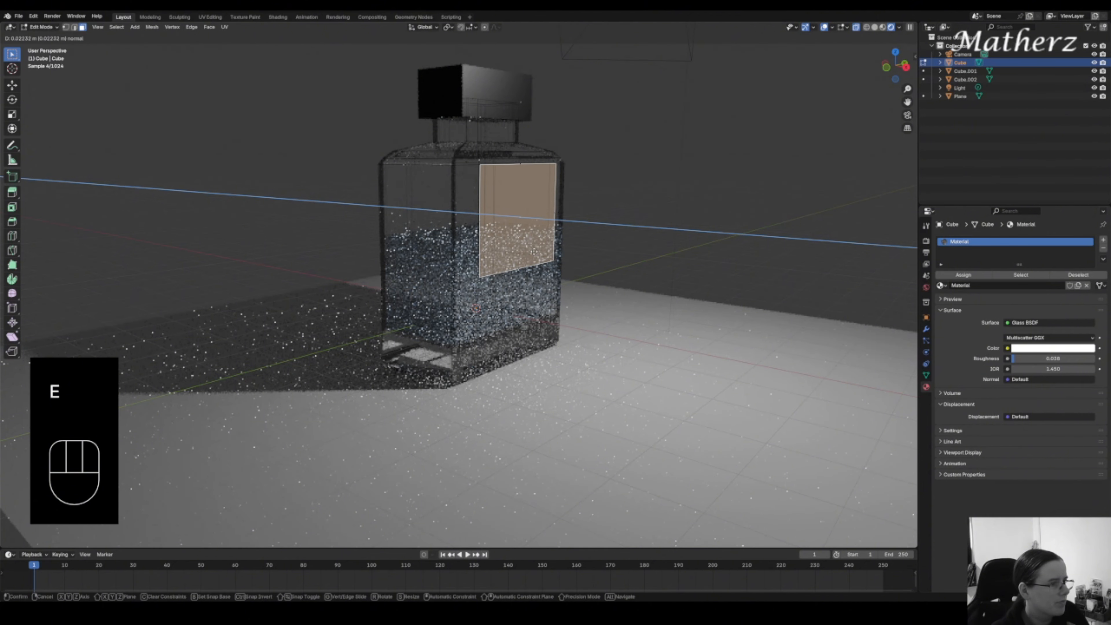
{"action": "left_click", "coordinate": [535, 252]}
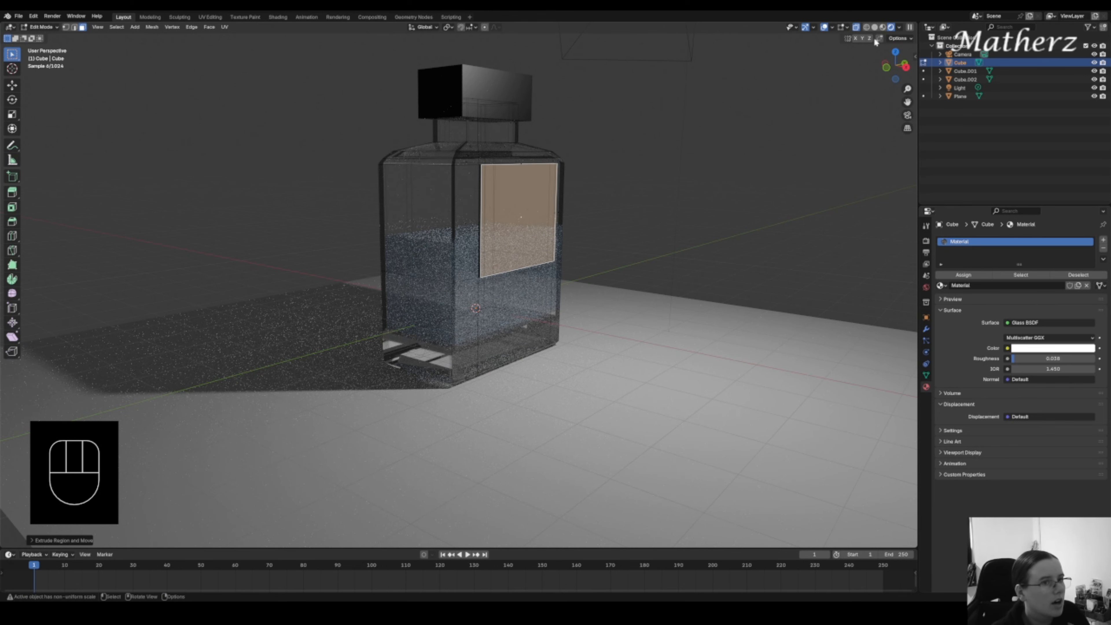
{"action": "left_click", "coordinate": [874, 27]}
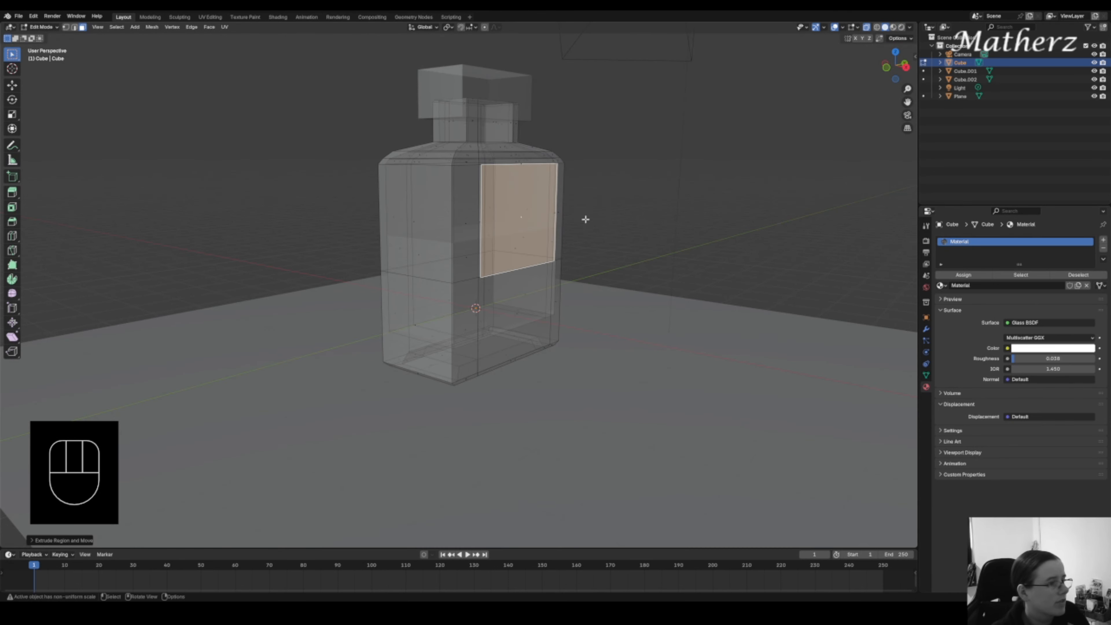
{"action": "key", "text": "e"}
{"action": "left_click", "coordinate": [541, 263]}
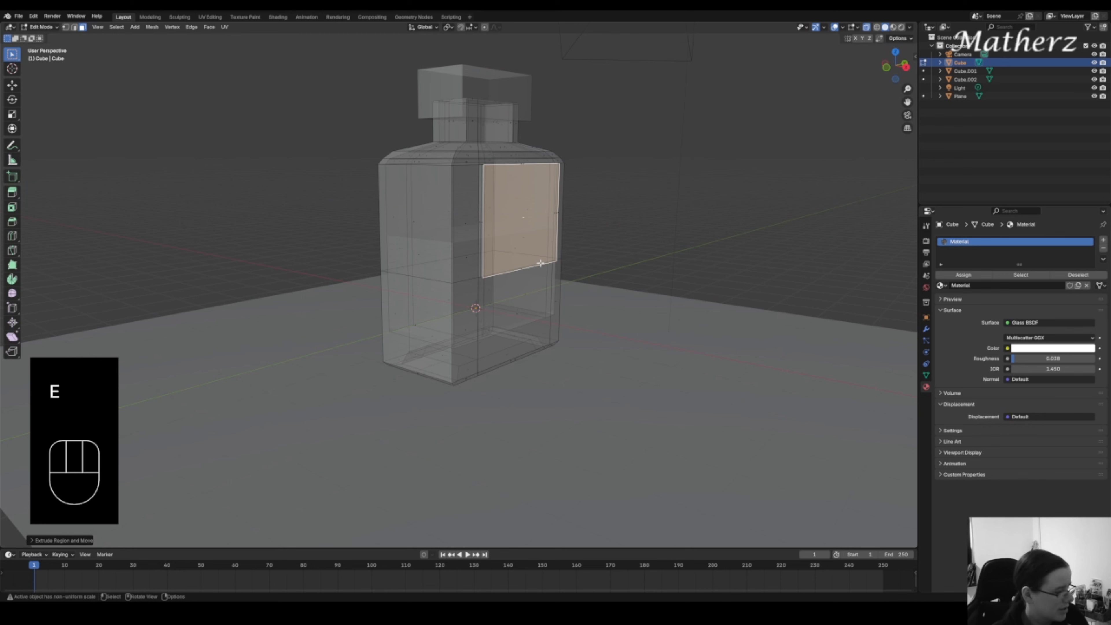
- Scale the raised label face down slightly and extrude it inward to form a recessed panel with a frame
{"action": "key", "text": "s"}
{"action": "left_click", "coordinate": [539, 261]}
{"action": "key", "text": "e"}
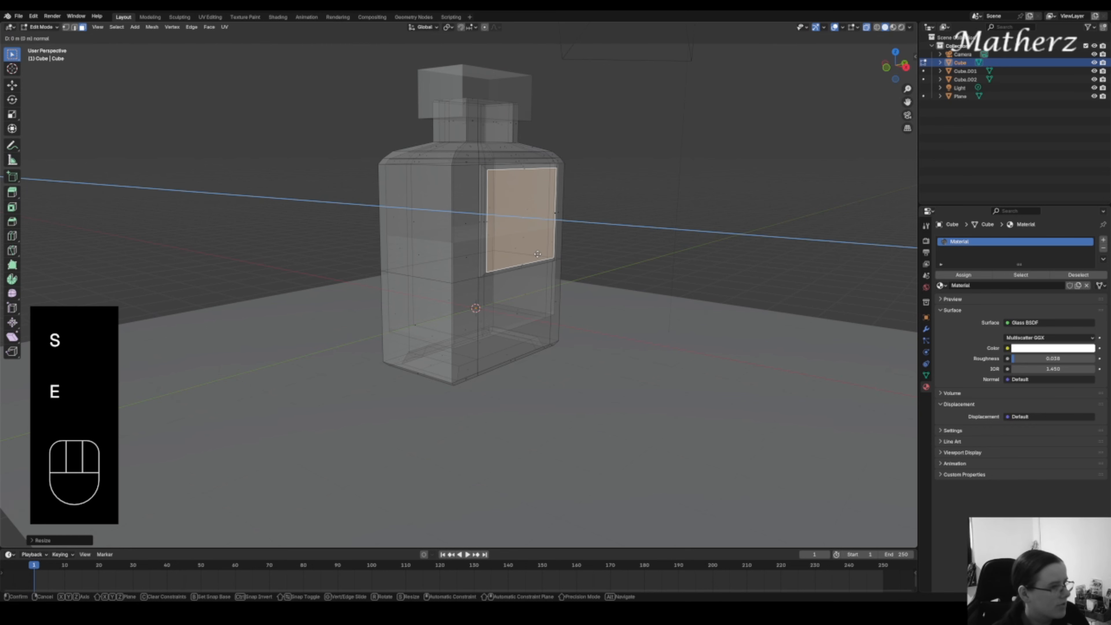
{"action": "left_click", "coordinate": [536, 252]}
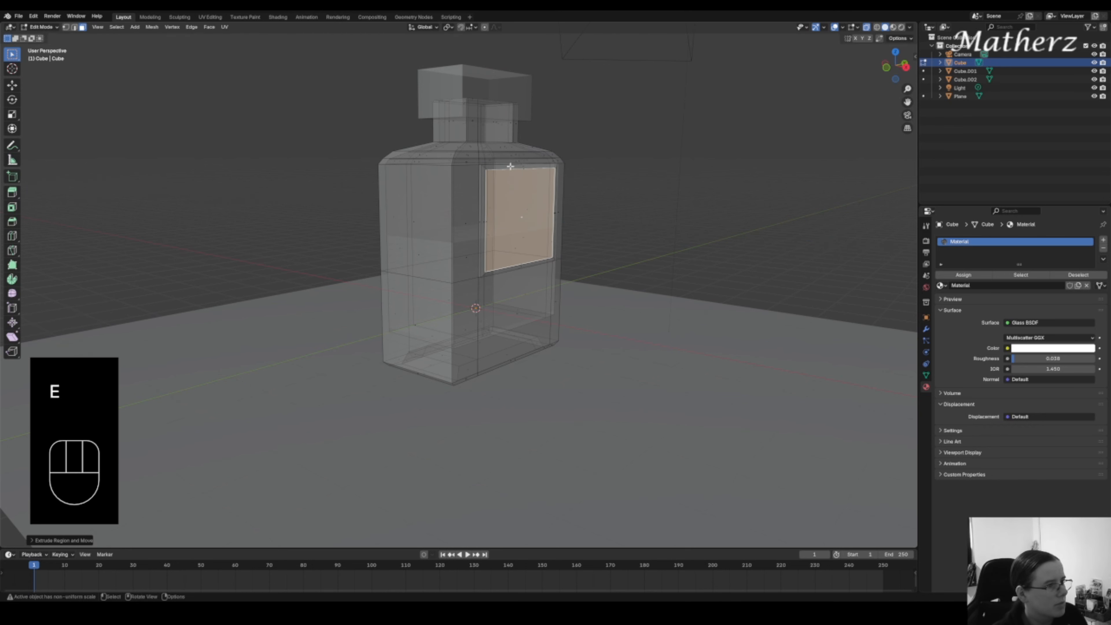
- Turn off X-ray and extend the label face selection to the faces of its surrounding frame
{"action": "left_click", "coordinate": [486, 169], "text": "shift"}
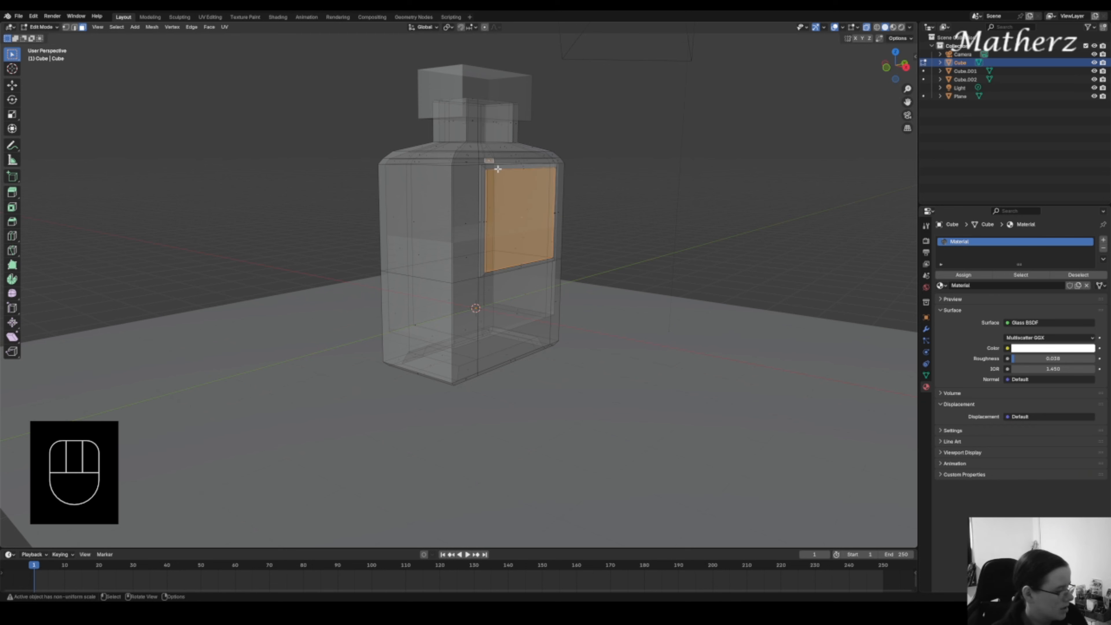
{"action": "key", "text": "ctrl+z"}
{"action": "key", "text": "alt+z"}
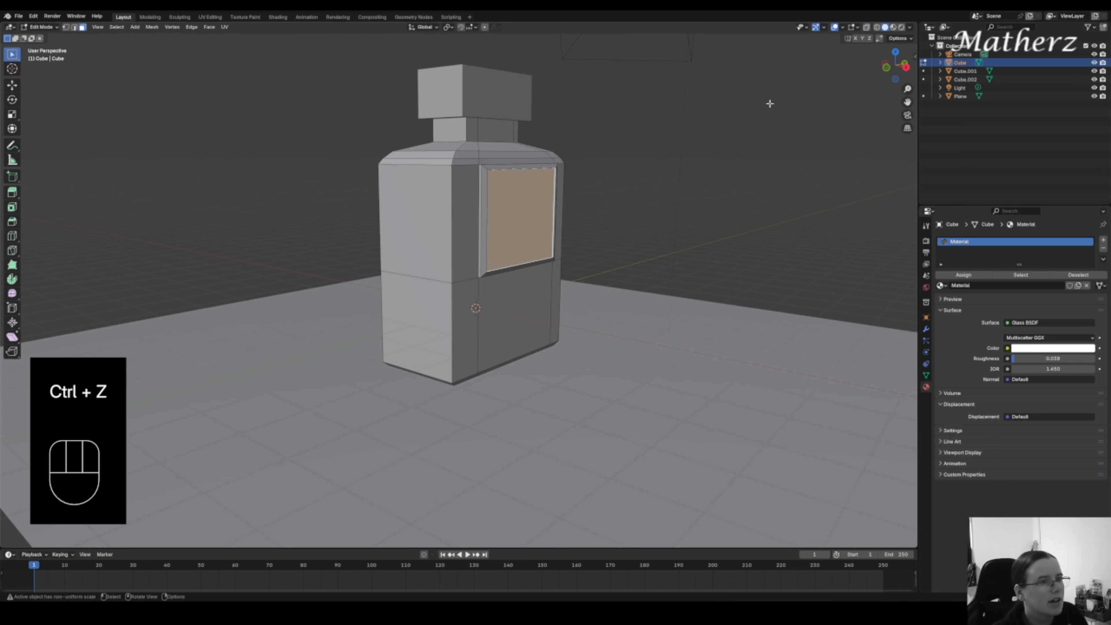
{"action": "scroll", "coordinate": [607, 205], "scroll_direction": "up", "scroll_amount": 4}
{"action": "middle_click_drag", "start_coordinate": [640, 110], "coordinate": [595, 234], "text": "shift"}
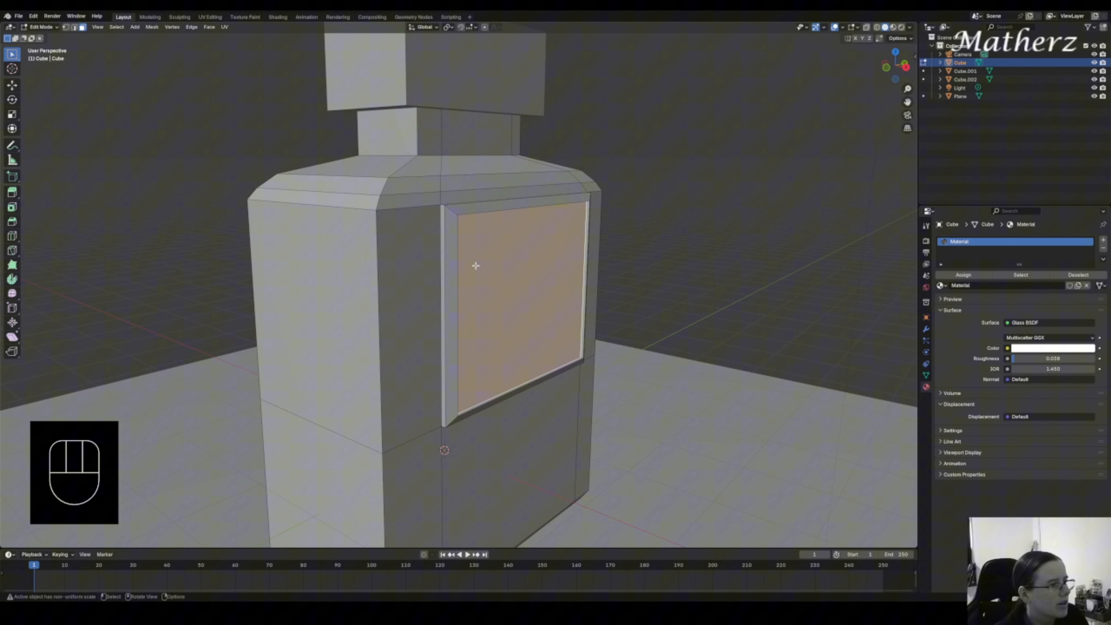
{"action": "left_click", "coordinate": [441, 220], "text": "shift"}
{"action": "left_click", "coordinate": [471, 205], "text": "shift"}
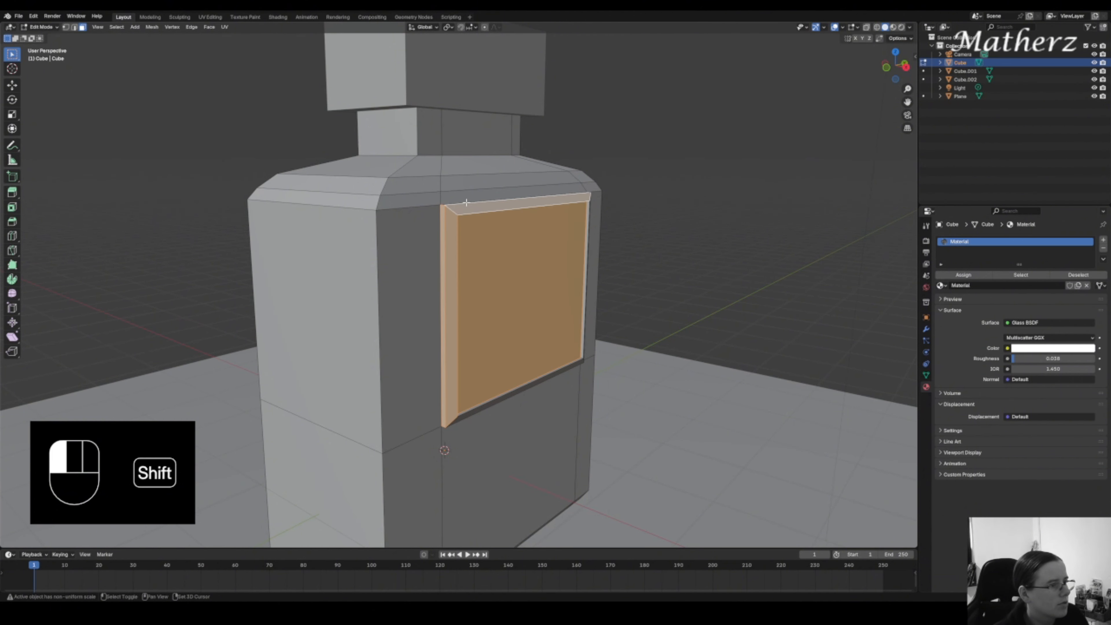
{"action": "middle_click_drag", "start_coordinate": [693, 254], "coordinate": [460, 253]}
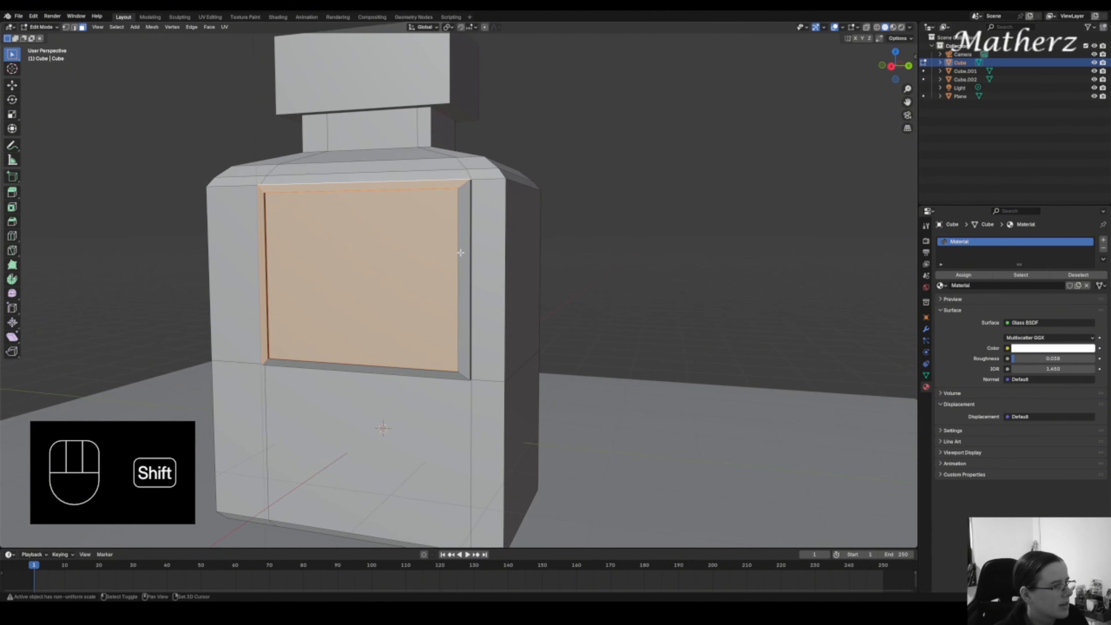
{"action": "left_click", "coordinate": [461, 253], "text": "shift"}
{"action": "left_click", "coordinate": [447, 377], "text": "shift"}
- Add the label frame's remaining outer side faces and the thin inner recess walls to the selection
{"action": "middle_click_drag", "start_coordinate": [454, 377], "coordinate": [401, 318]}
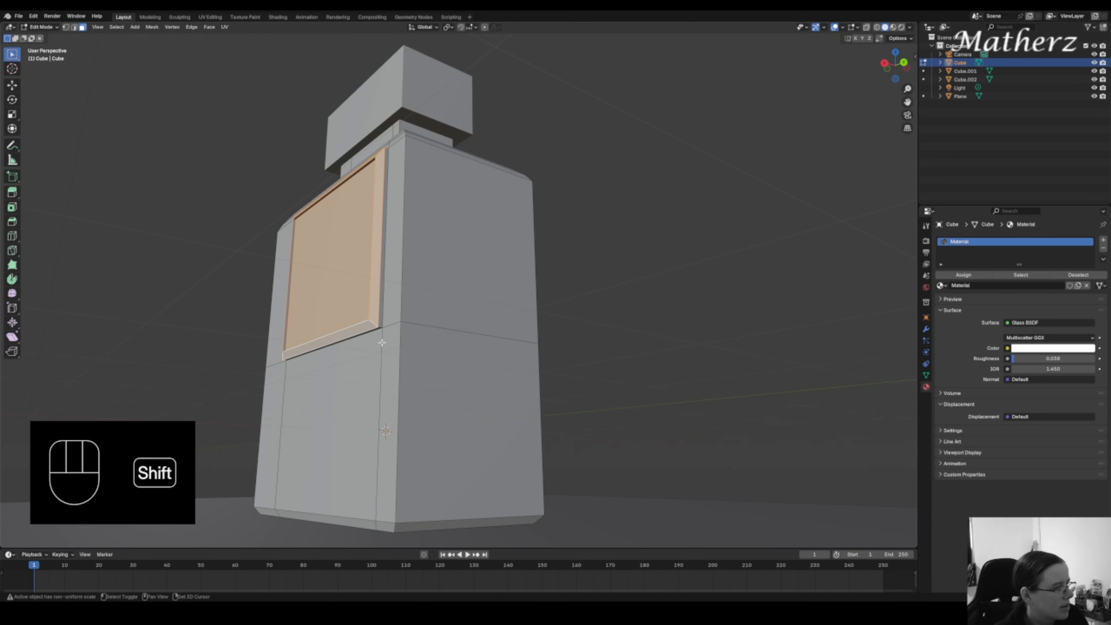
{"action": "left_click", "coordinate": [379, 328], "text": "shift"}
{"action": "left_click", "coordinate": [376, 329], "text": "shift"}
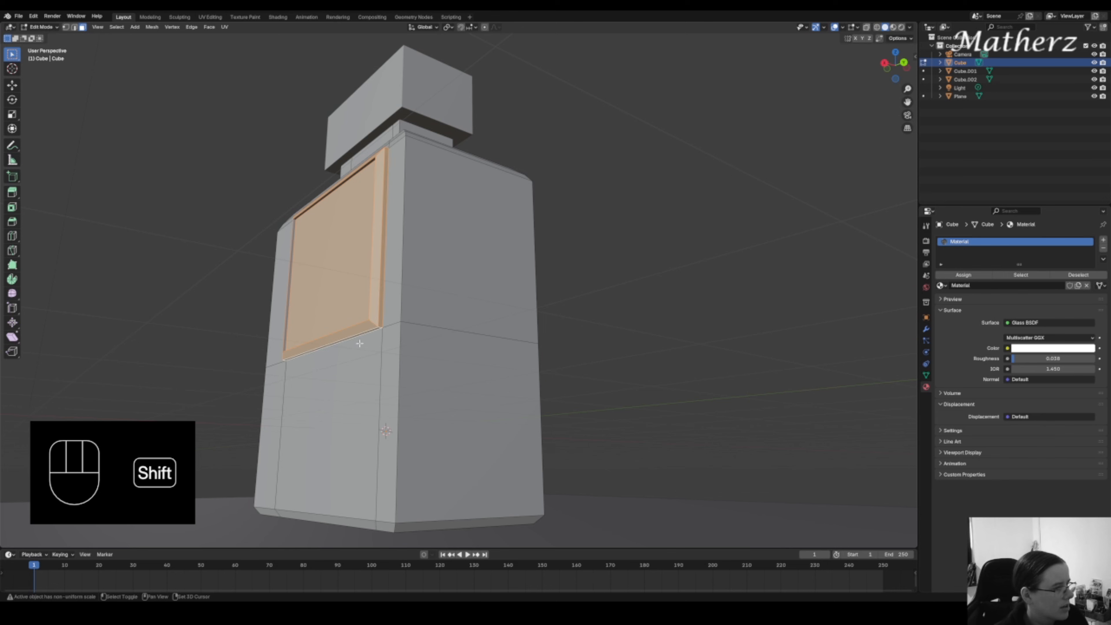
{"action": "middle_click_drag", "start_coordinate": [312, 206], "coordinate": [423, 323]}
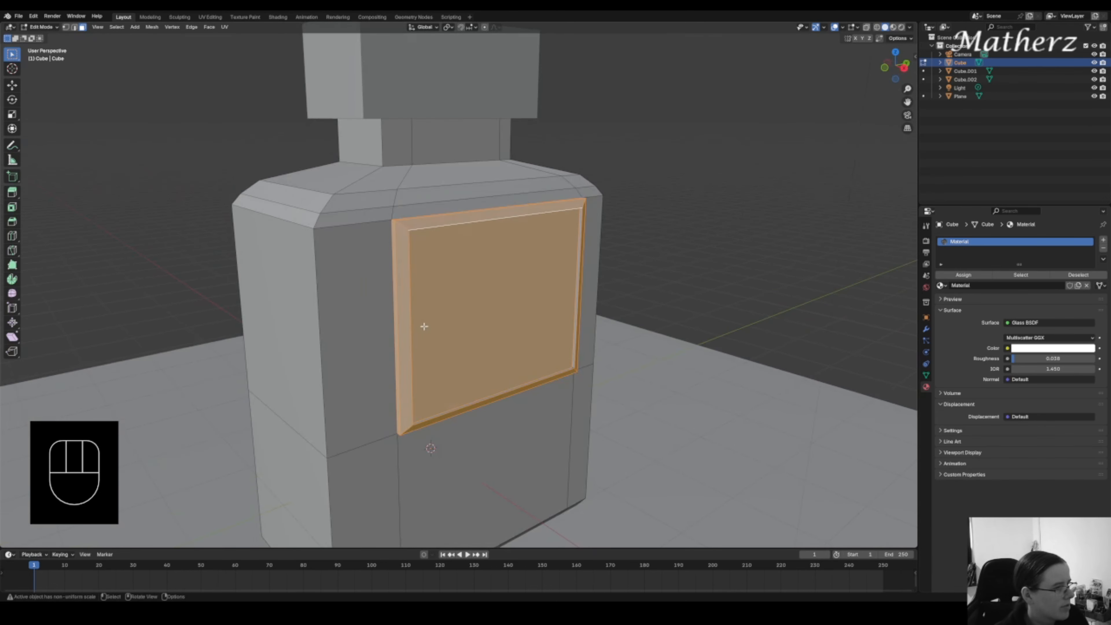
{"action": "left_click", "coordinate": [578, 241], "text": "shift"}
{"action": "middle_click_drag", "start_coordinate": [577, 242], "coordinate": [478, 275]}
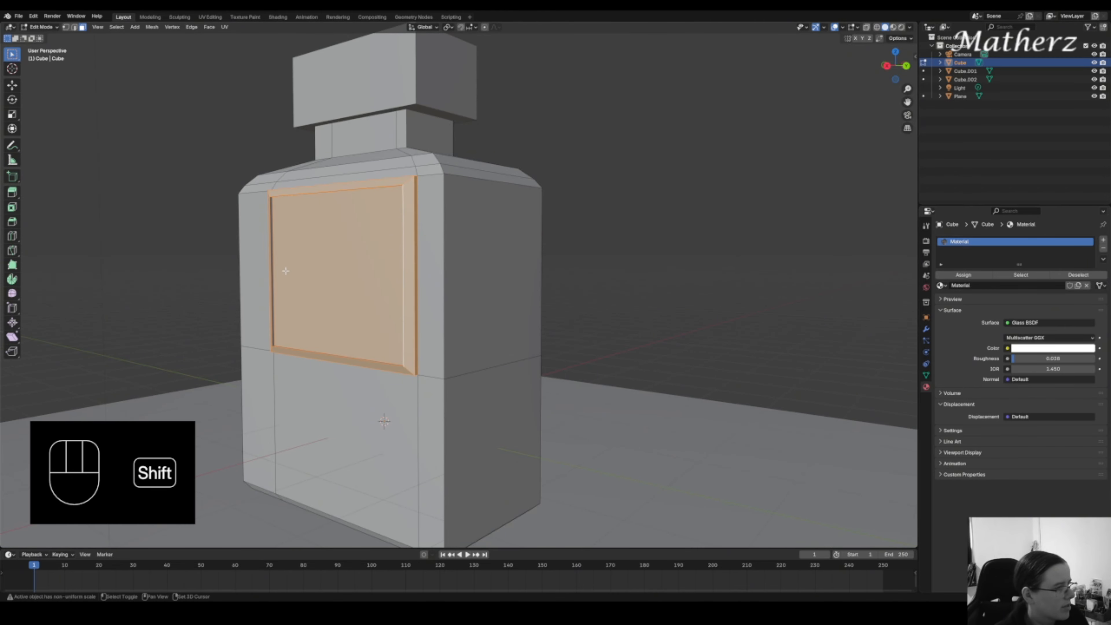
{"action": "left_click", "coordinate": [272, 263], "text": "shift"}
{"action": "middle_click_drag", "start_coordinate": [348, 300], "coordinate": [385, 327]}
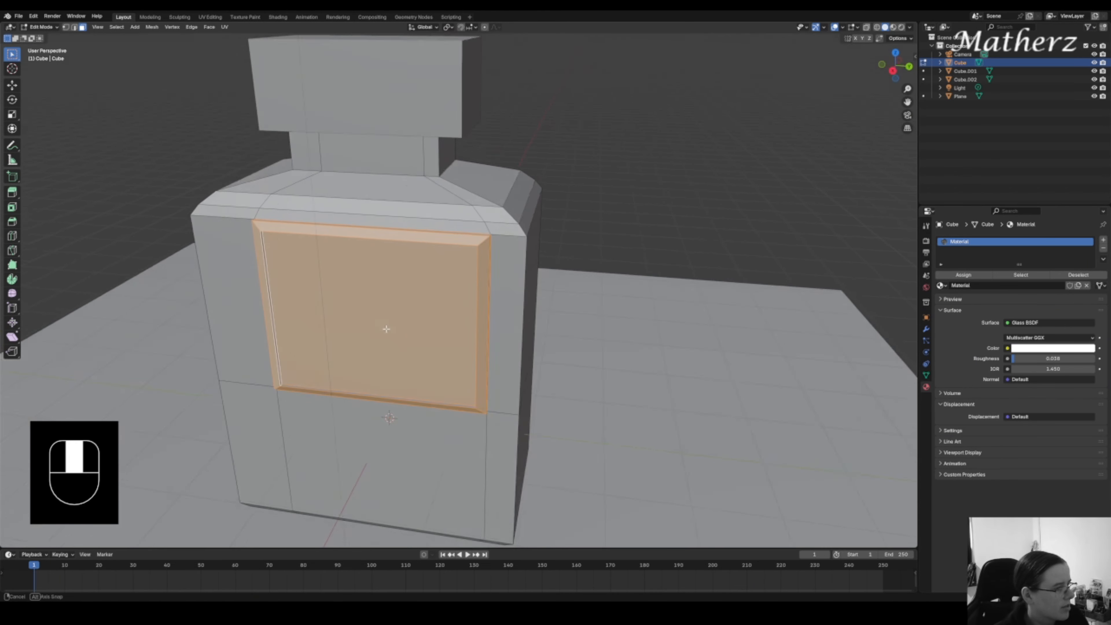
{"action": "left_click", "coordinate": [415, 404], "text": "shift"}
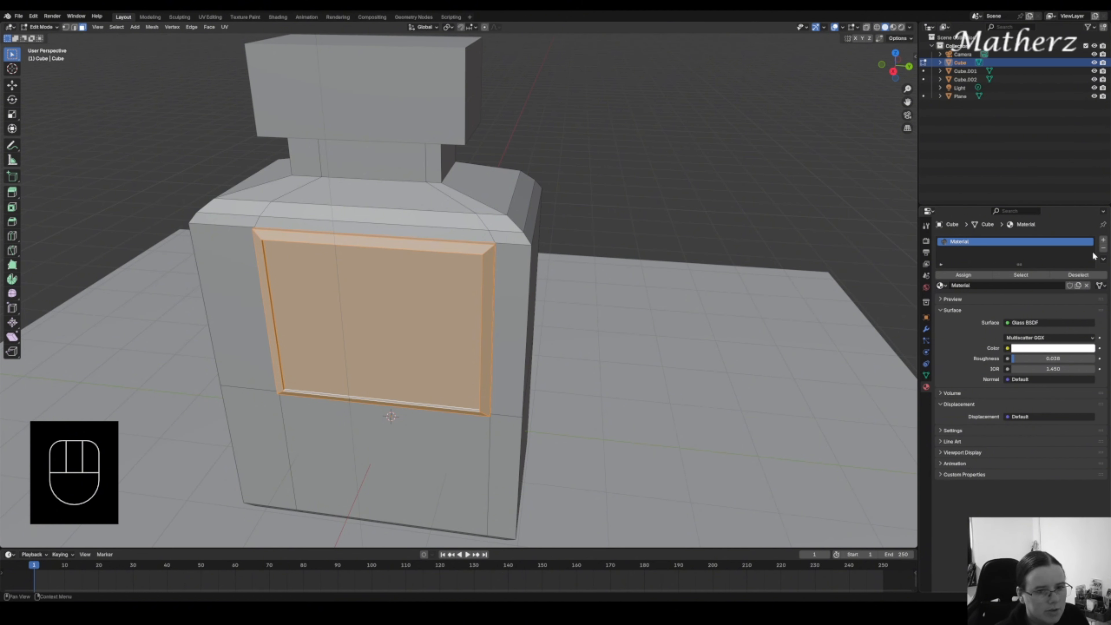
- Create a second material on the bottle with a golden yellow base color, high metallic value and roughness of about 0.1
{"action": "left_click", "coordinate": [1103, 241]}
{"action": "left_click", "coordinate": [999, 298]}
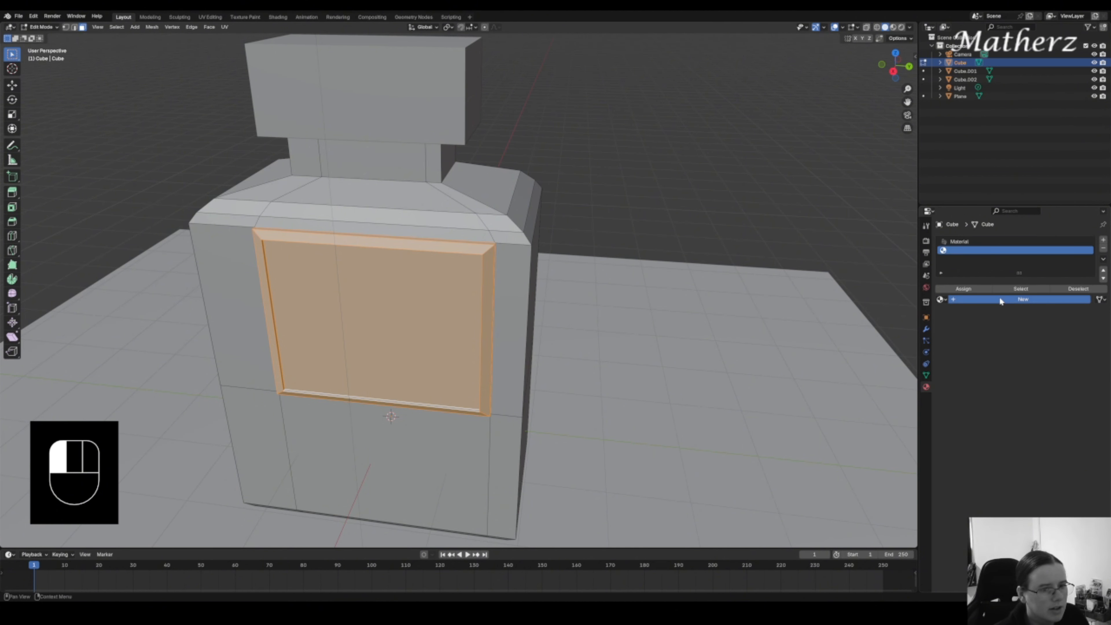
{"action": "left_click", "coordinate": [1036, 351]}
{"action": "left_click_drag", "start_coordinate": [1050, 246], "coordinate": [1032, 263]}
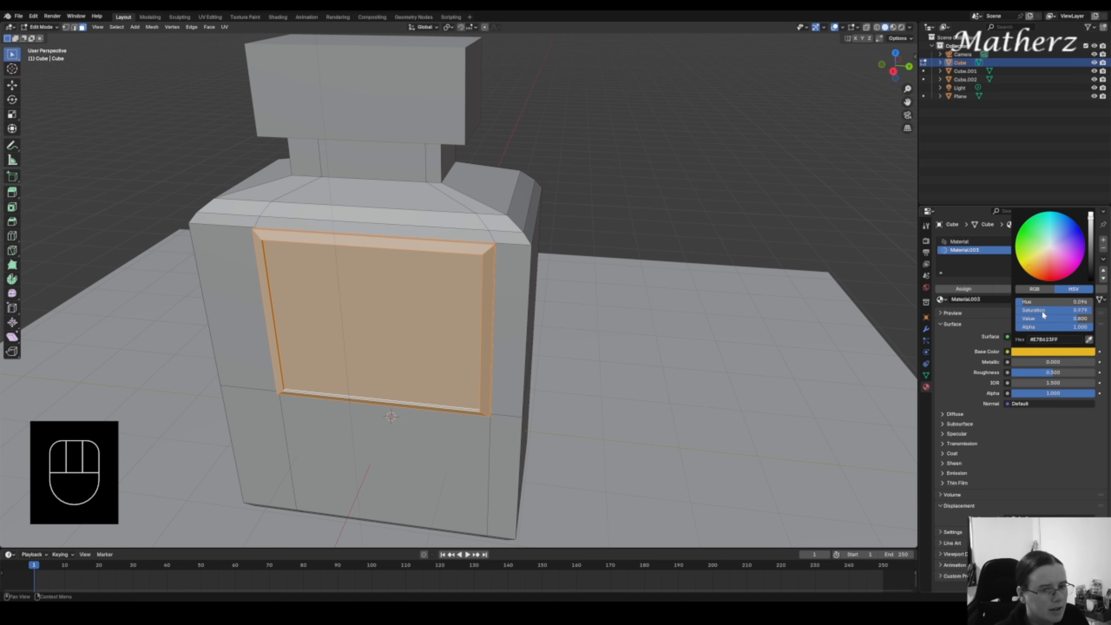
{"action": "left_click_drag", "start_coordinate": [1010, 362], "coordinate": [1048, 373]}
- Assign the gold material to the selected label faces in rendered shading, then return to Object Mode and deselect the bottle
{"action": "key", "text": "z"}
{"action": "left_click", "coordinate": [698, 152]}
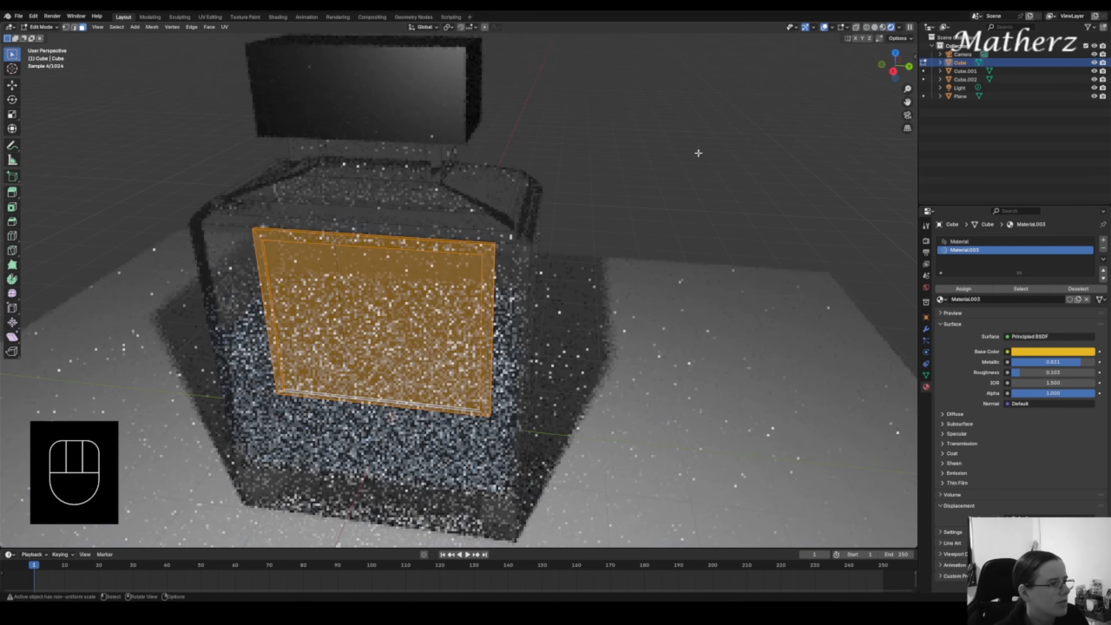
{"action": "left_click", "coordinate": [978, 290]}
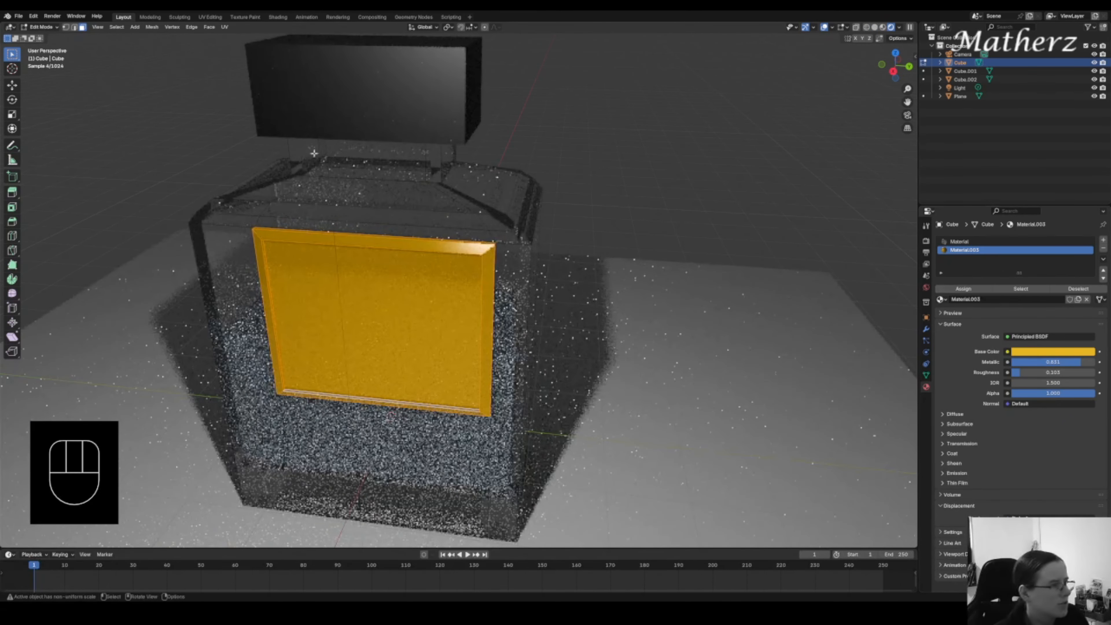
{"action": "left_click", "coordinate": [39, 27]}
{"action": "left_click", "coordinate": [40, 36]}
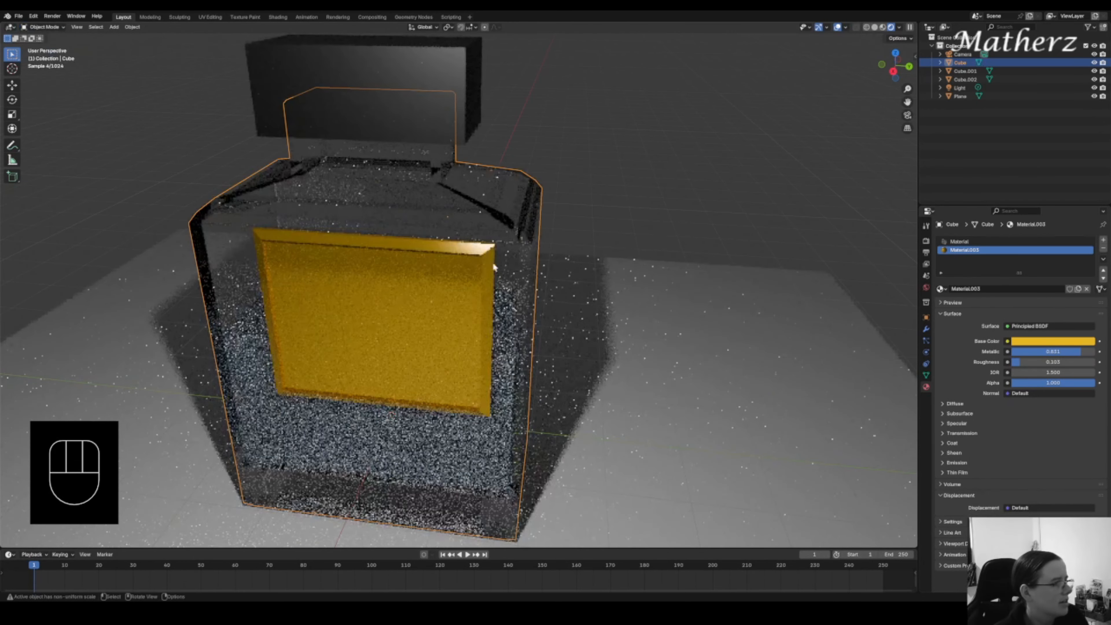
{"action": "left_click", "coordinate": [633, 177]}
{"action": "middle_click_drag", "start_coordinate": [598, 317], "coordinate": [629, 302]}
{"action": "scroll", "coordinate": [619, 304], "scroll_direction": "down", "scroll_amount": 3}
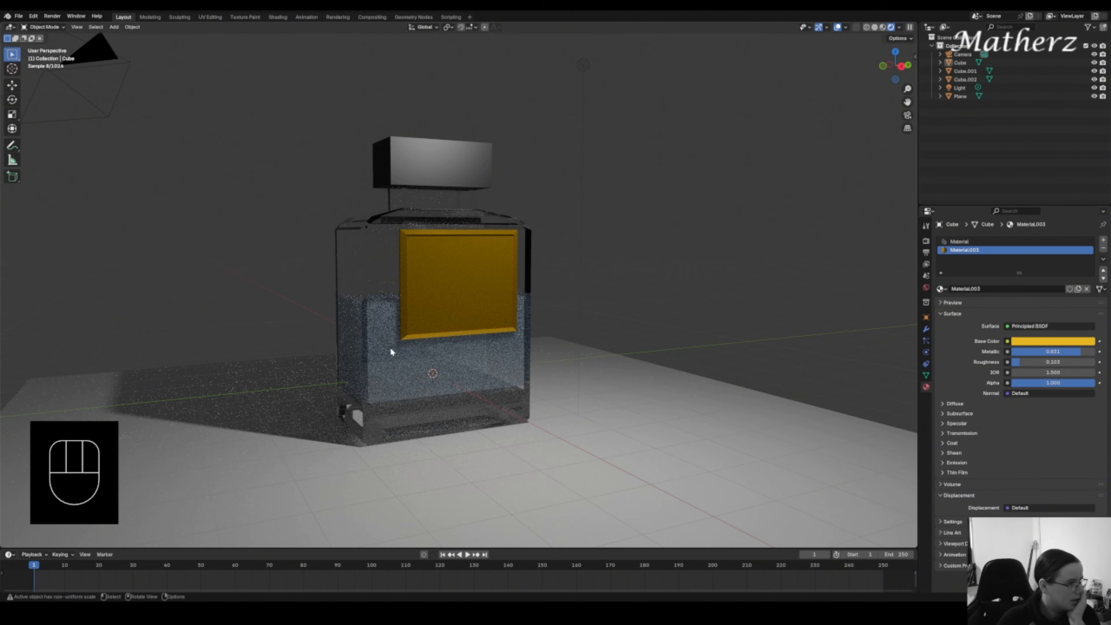
{"action": "middle_click_drag", "start_coordinate": [475, 283], "coordinate": [428, 272]}
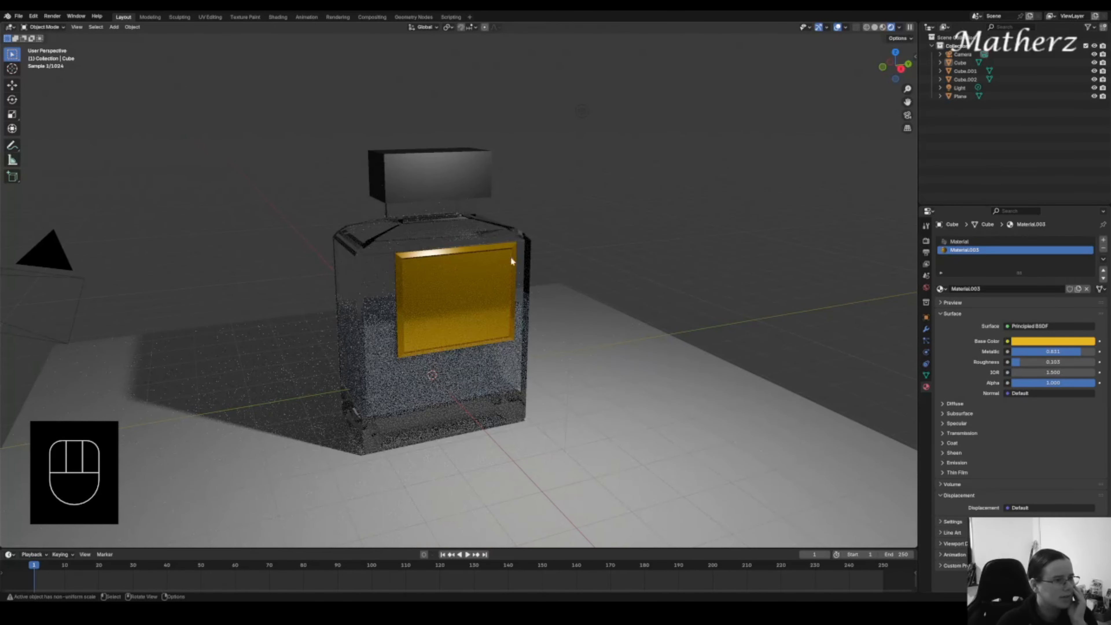
{"action": "middle_click_drag", "start_coordinate": [385, 375], "coordinate": [414, 368]}
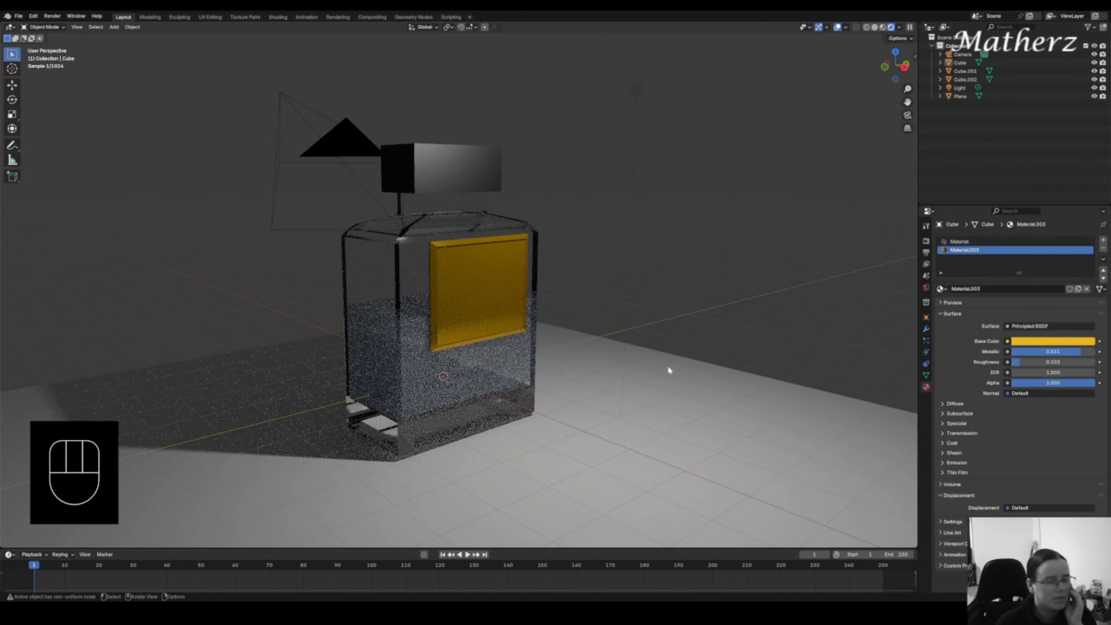